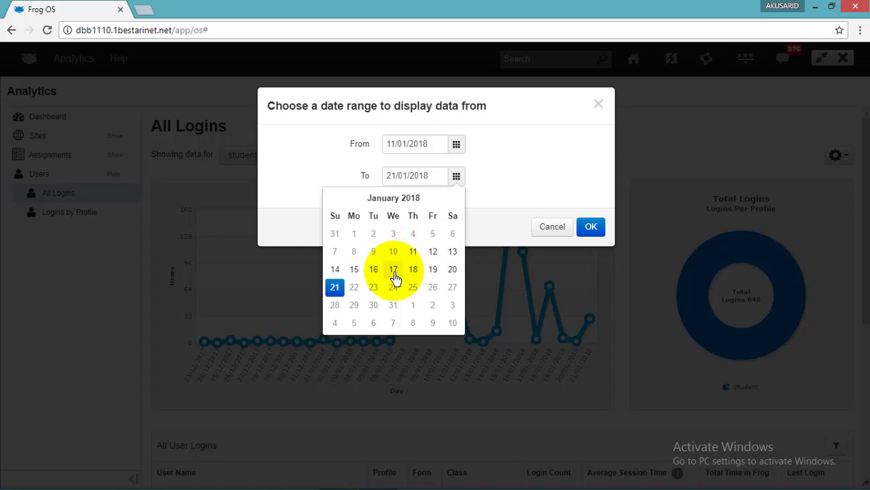
- Limit the student login data to the date range 11/01/2018 to 17/01/2018
left_click(394, 270)
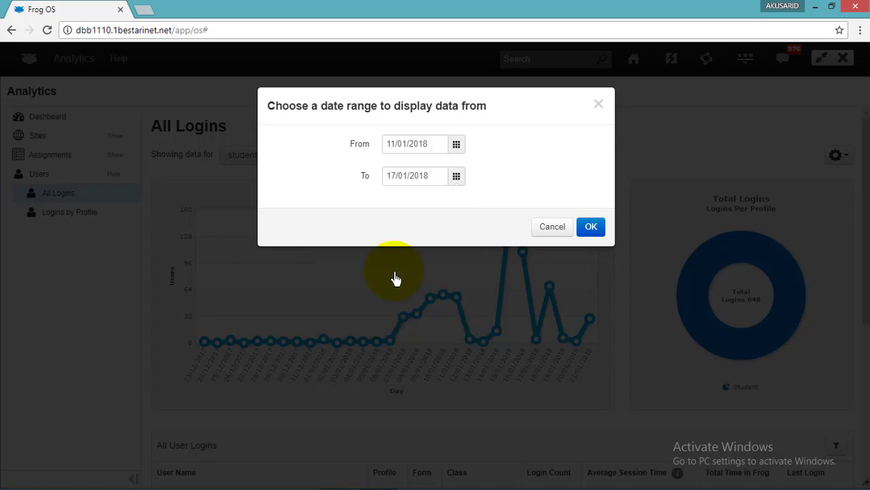
left_click(457, 147)
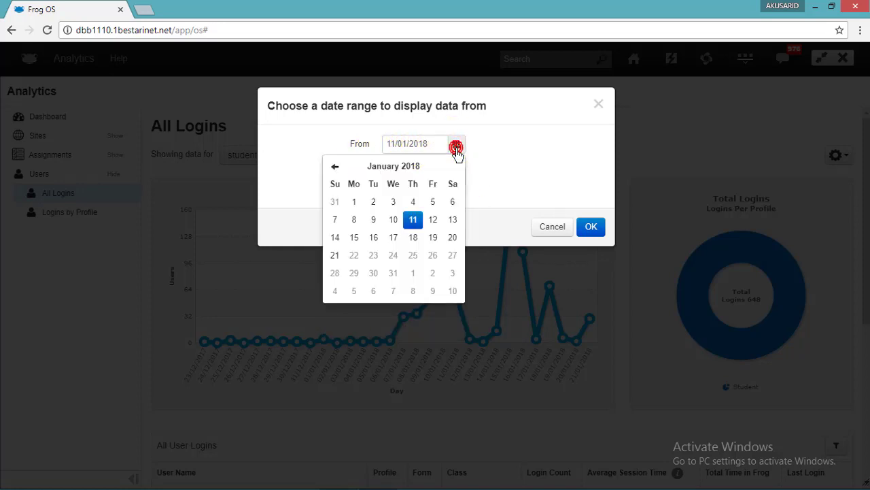
left_click(395, 237)
left_click(560, 194)
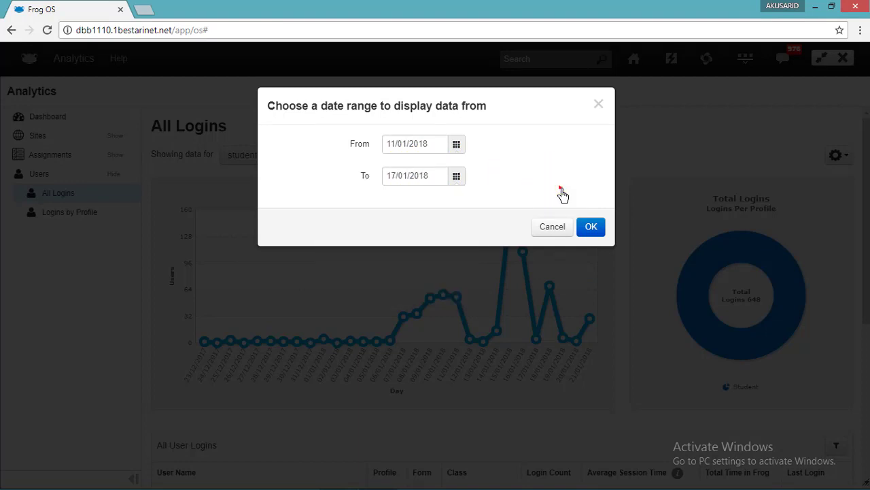
left_click(593, 235)
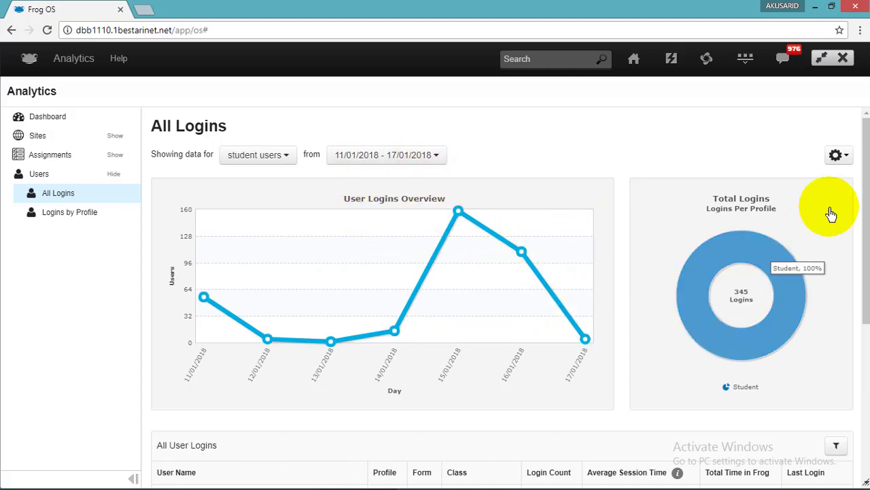
- Export the filtered login data to CSV
left_click(842, 165)
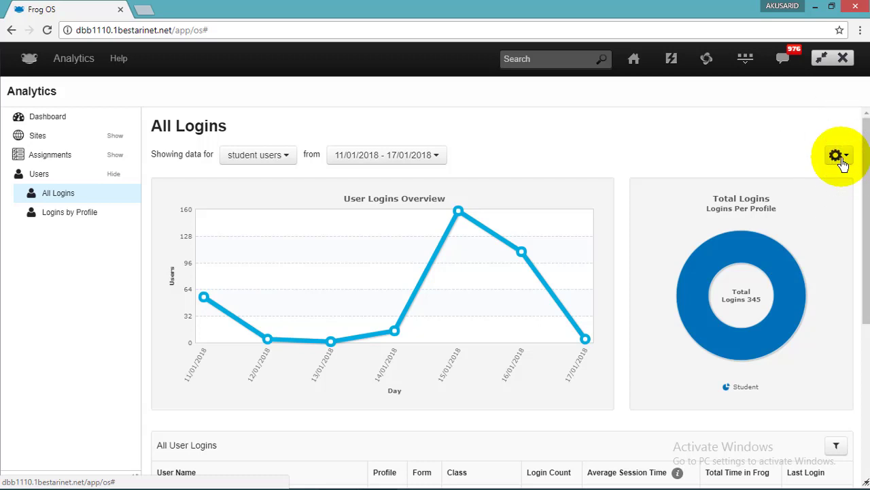
left_click(842, 165)
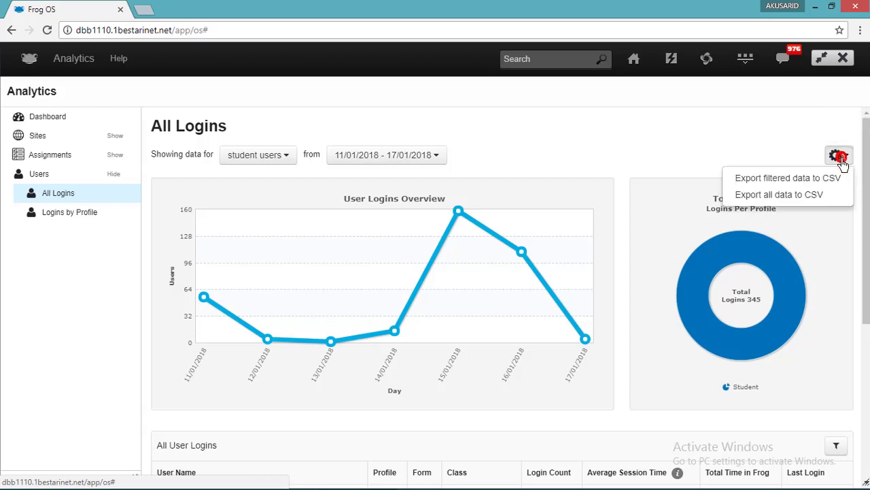
left_click(787, 182)
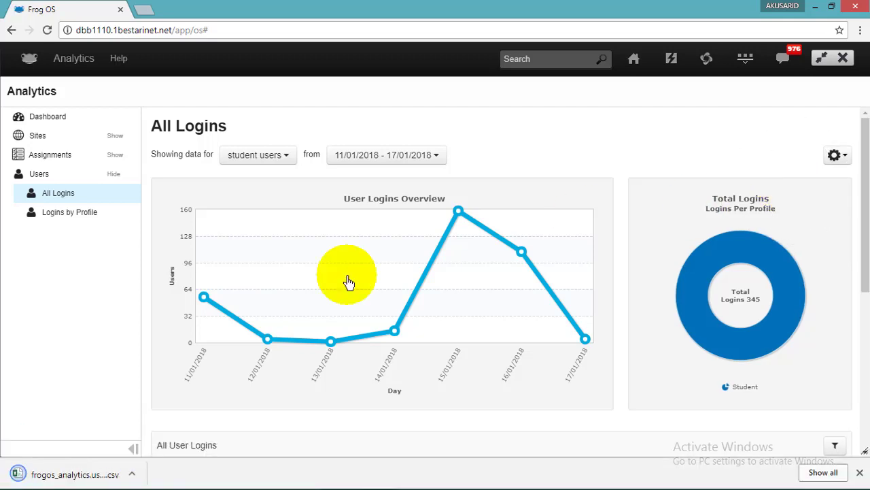
- Open the downloaded frogos_analytics CSV file in Excel
left_click(69, 481)
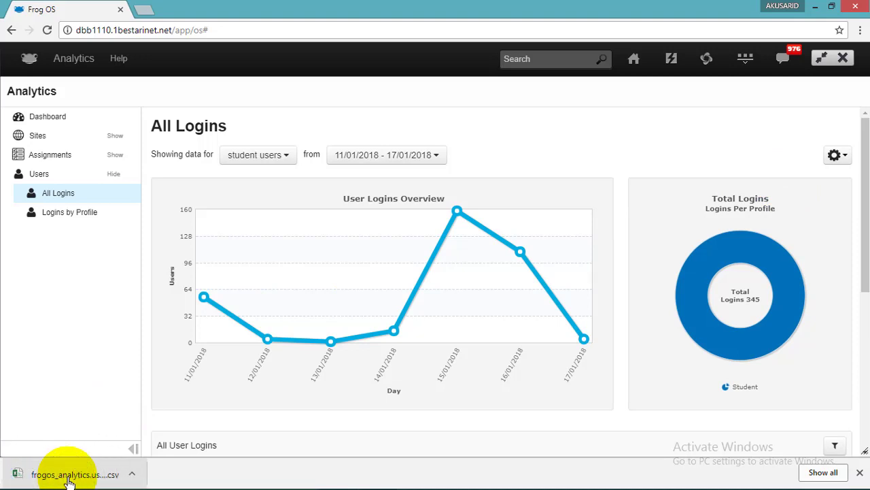
left_click(69, 481)
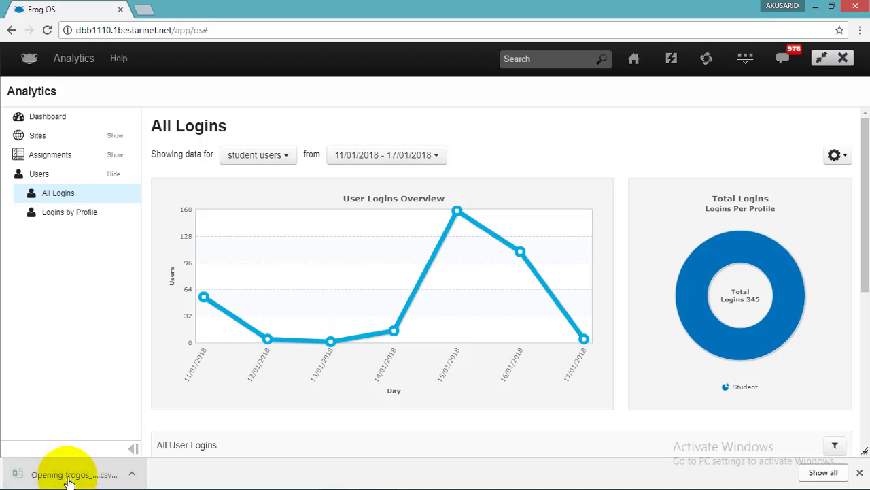
left_click(815, 6)
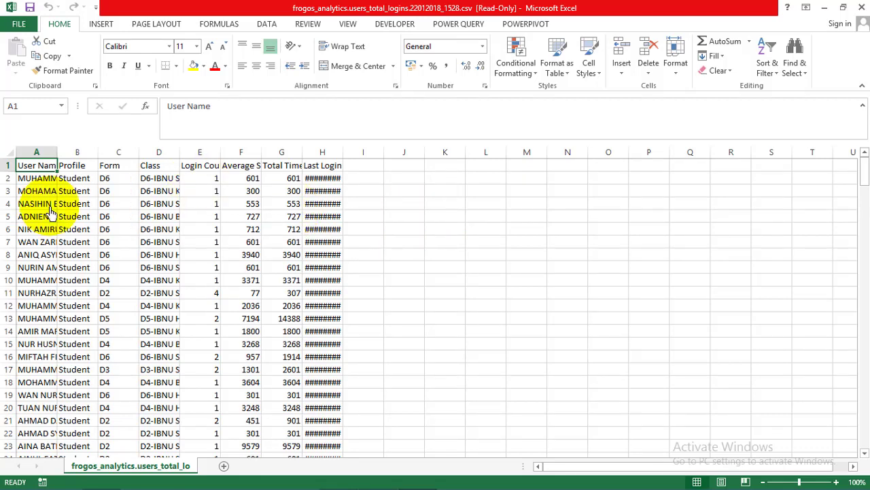
- Autofit the widths of columns B to H, from Profile to Last Login
left_click_drag(82, 155, 401, 165)
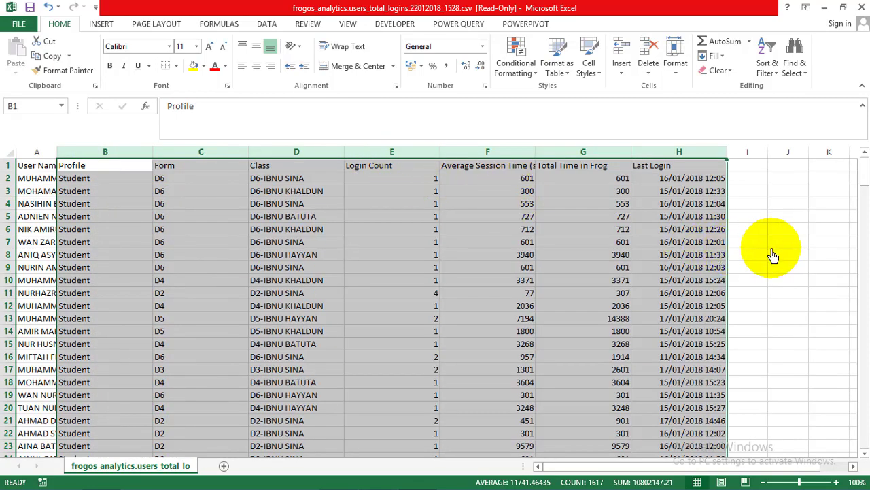
left_click_drag(113, 156, 693, 156)
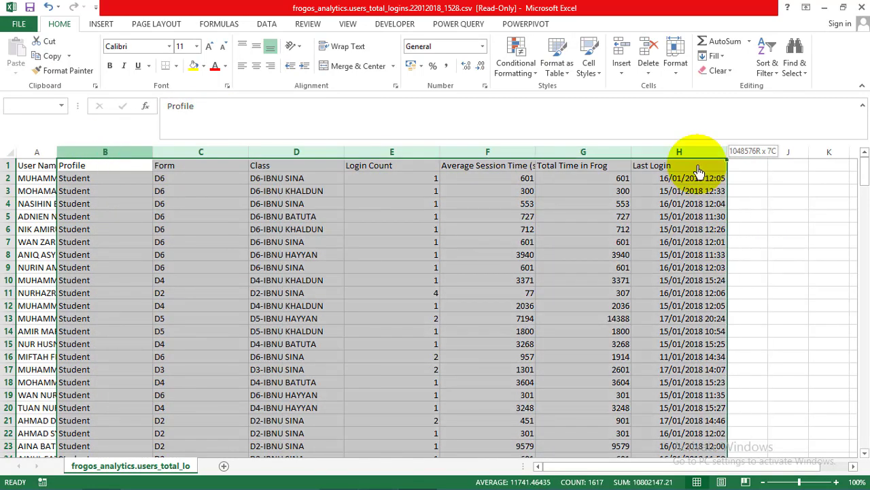
double_click(729, 155)
left_click(663, 229)
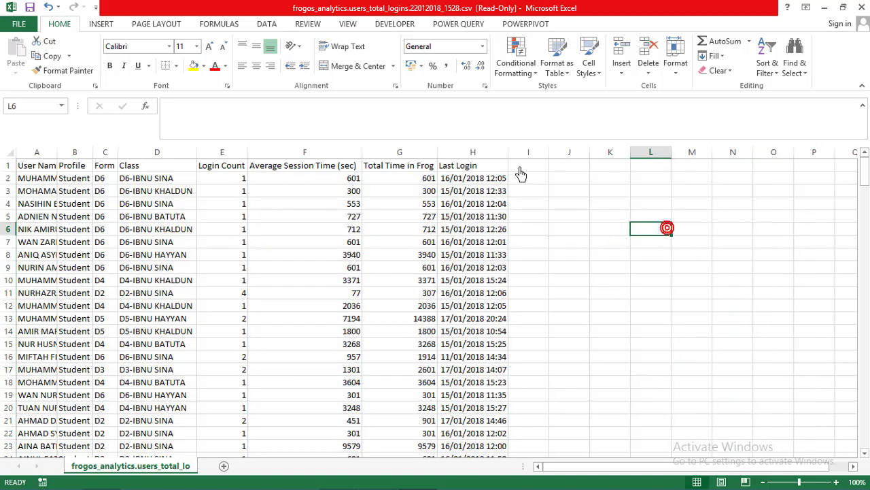
- Add the header "Minit" in cell I1 and centre the contents of columns E to I
left_click(520, 167)
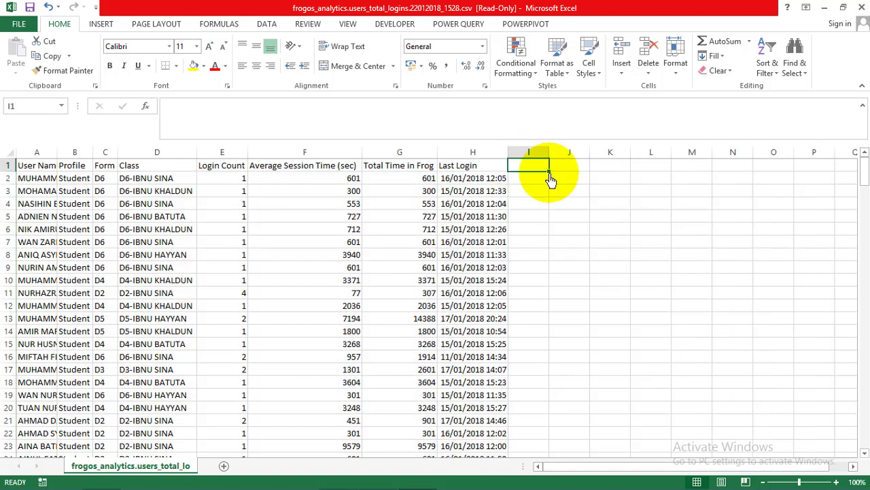
type("Minit")
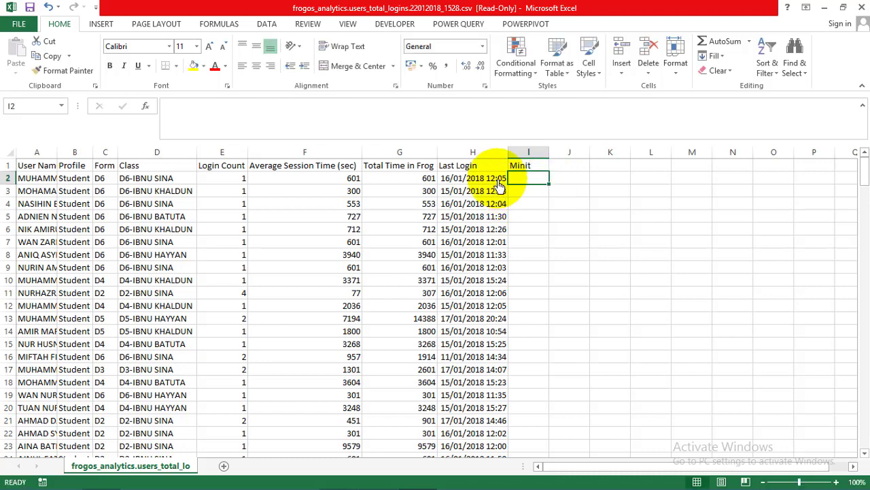
left_click(533, 154)
left_click_drag(534, 155, 229, 161)
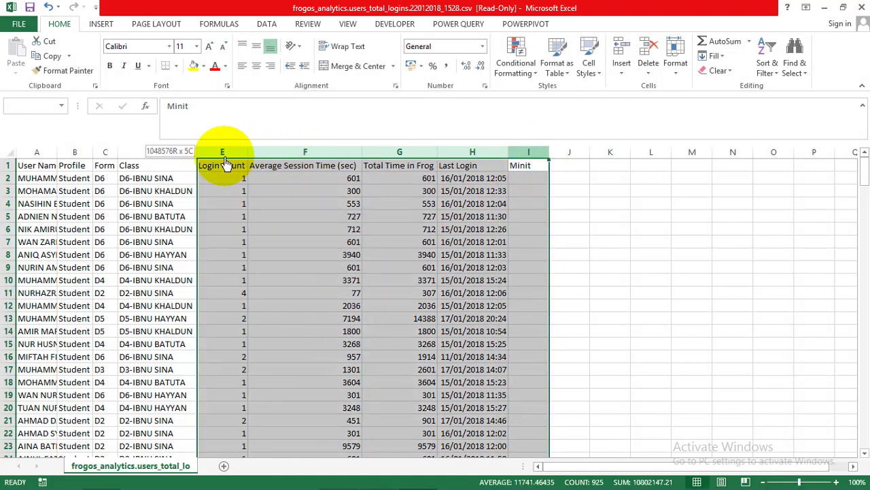
left_click(256, 71)
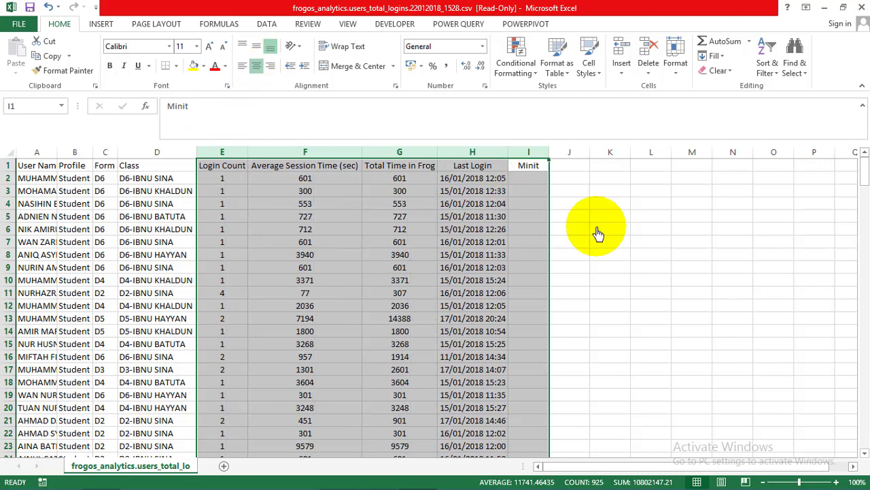
- Fill the Total Time in Frog column with yellow
left_click(537, 178)
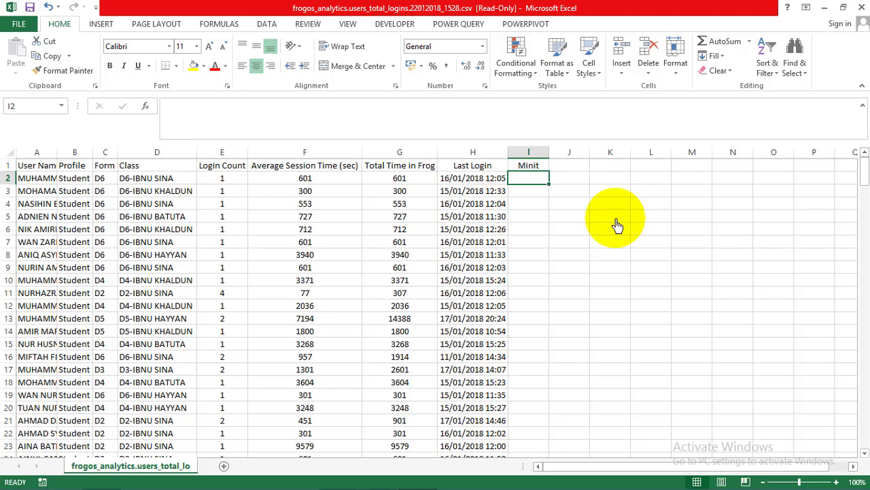
left_click(404, 152)
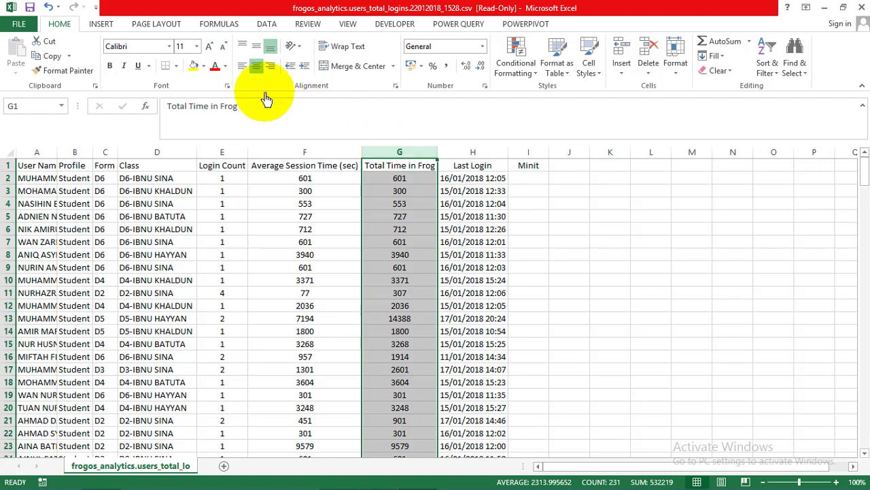
left_click(194, 66)
- Convert the first student's total time to minutes in cell I2 with the formula =G2/60
left_click(529, 179)
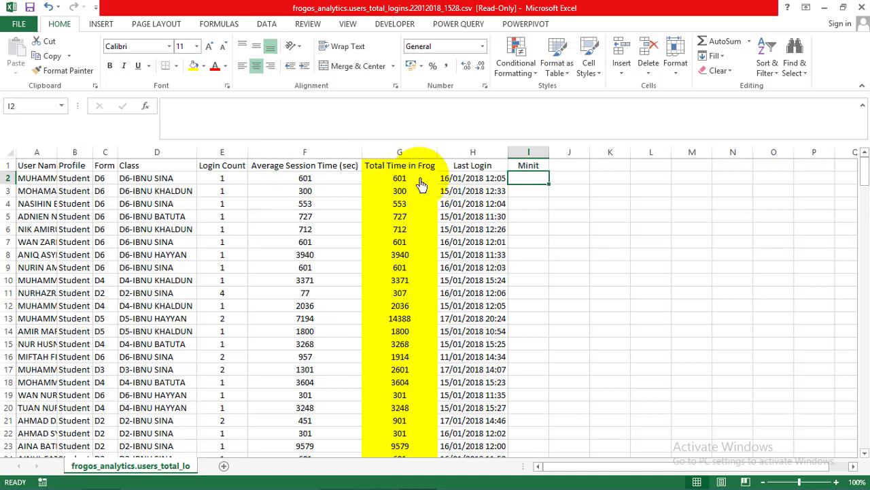
type("=")
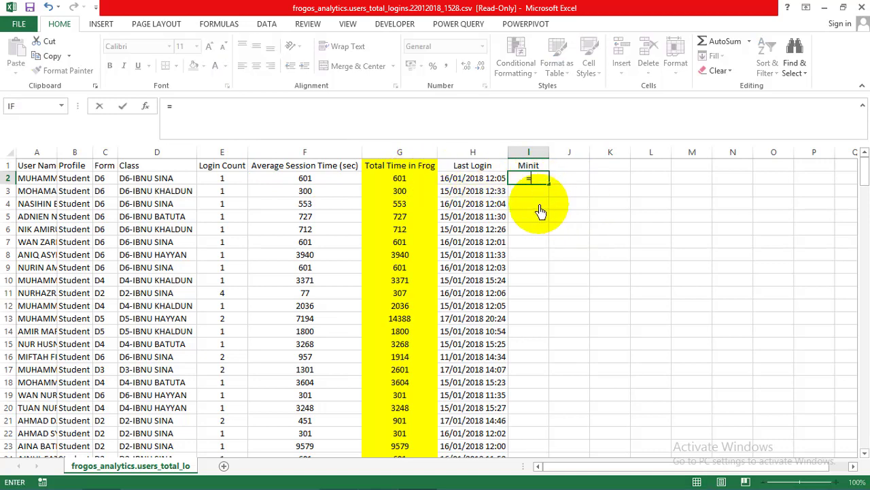
left_click(399, 181)
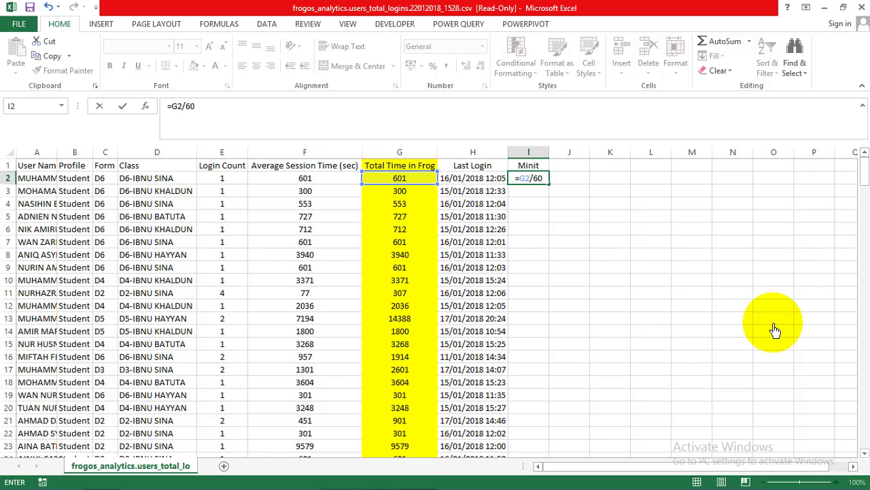
key("Return")
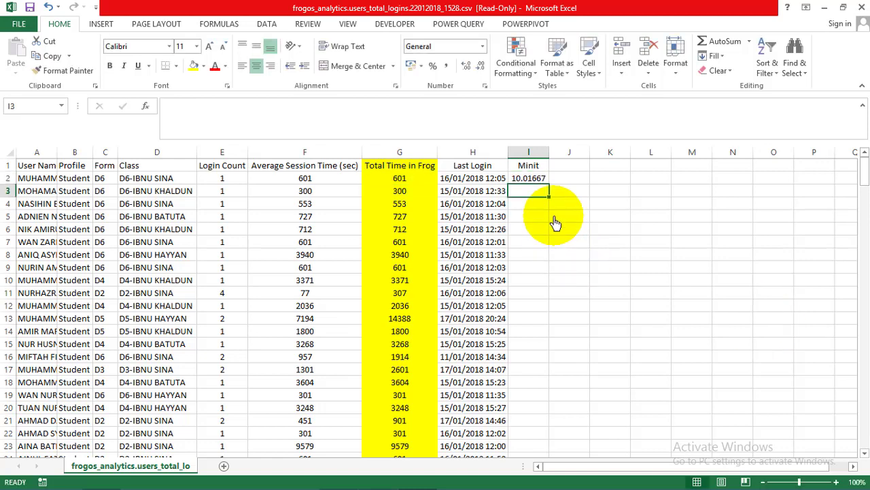
- Copy the minutes formula from I2 down the Minit column for all students and check the filled rows
left_click(530, 178)
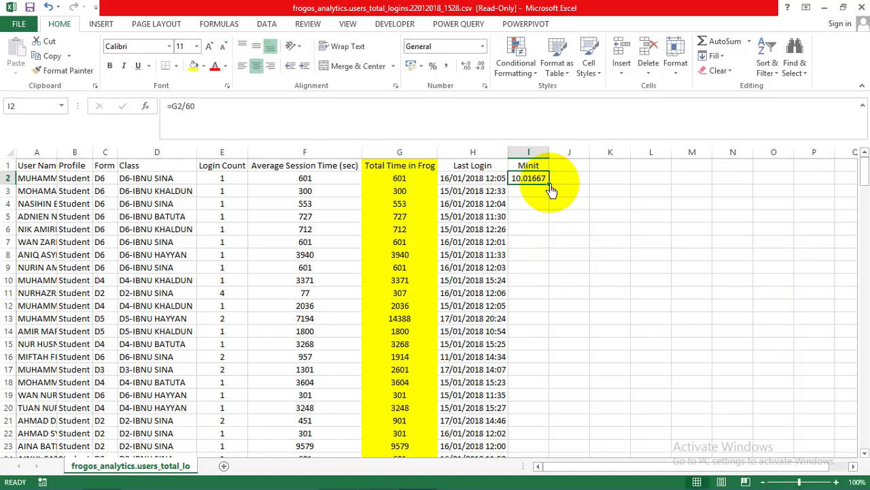
double_click(549, 185)
scroll(553, 408, "down", 3)
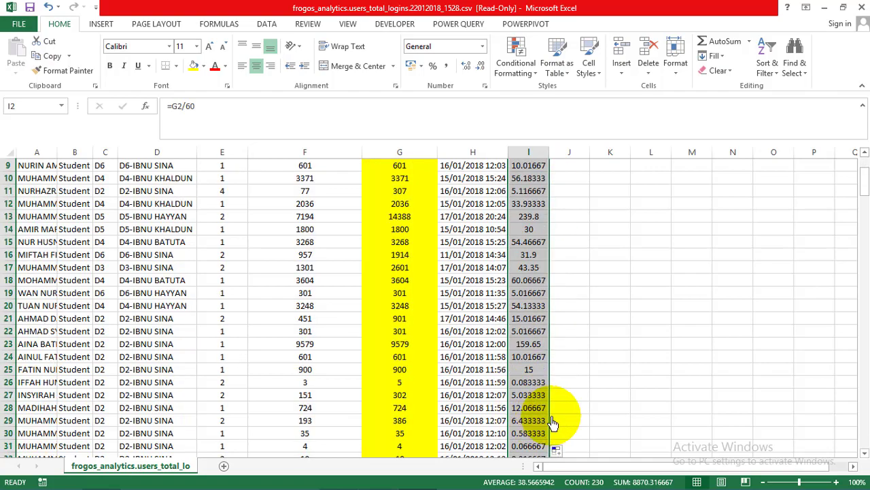
scroll(553, 421, "down", 17)
scroll(567, 356, "up", 3)
scroll(568, 356, "up", 17)
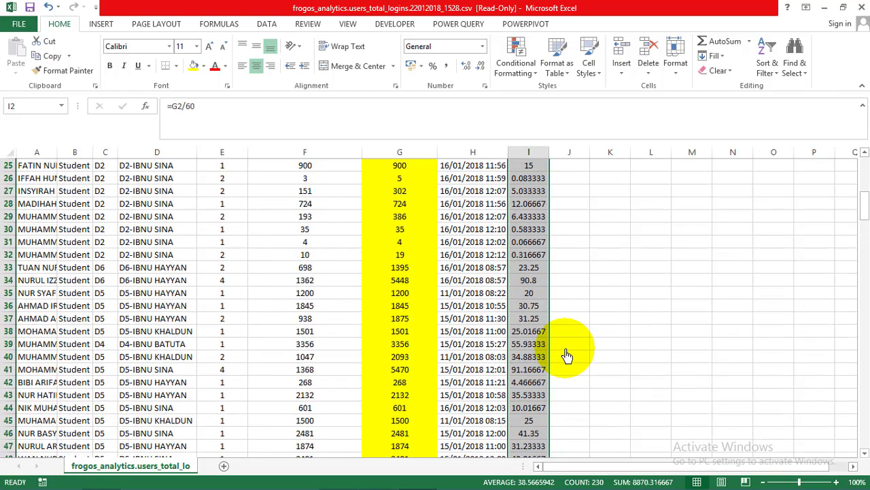
- Add the header "status" in cell J1
left_click(563, 167)
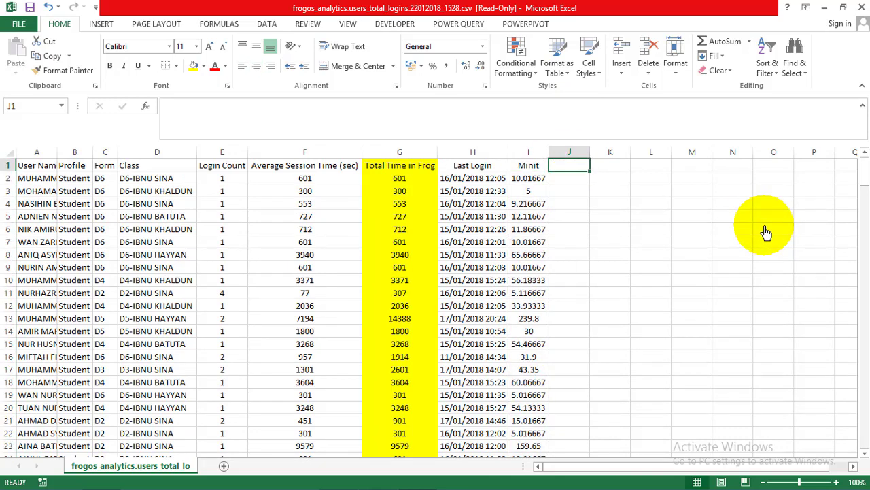
type("status")
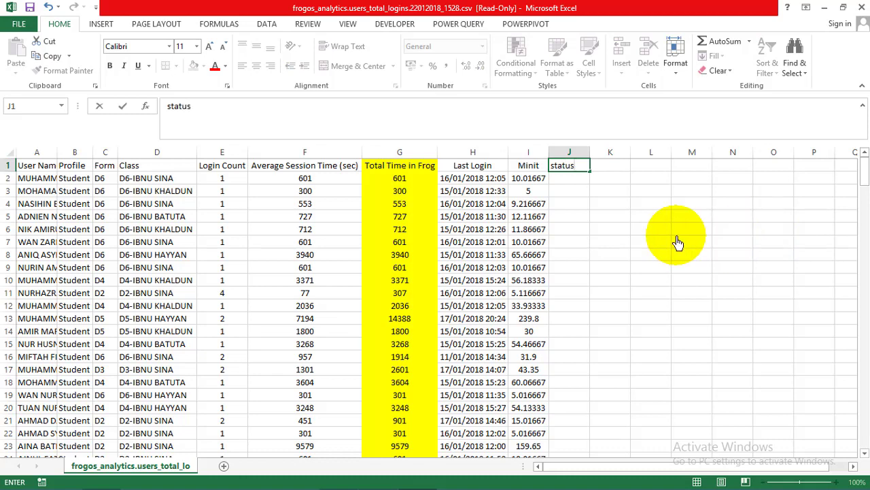
left_click(643, 225)
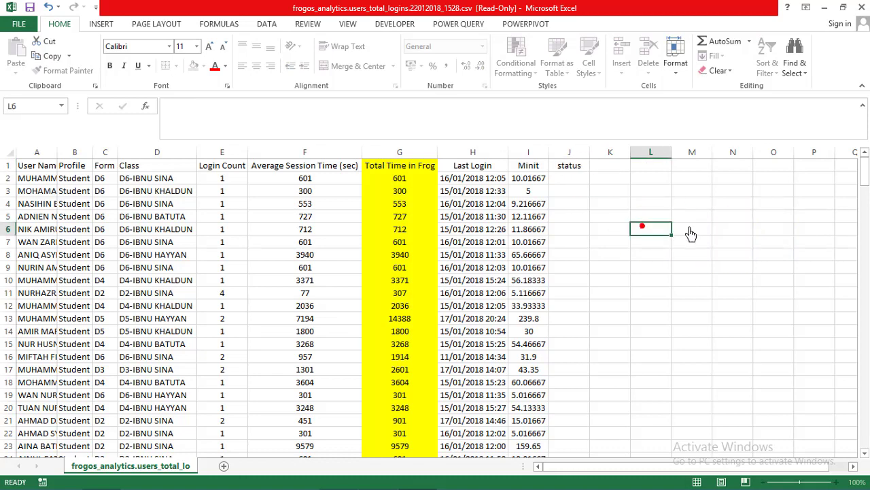
- Create a lookup table in M4:N5 that pairs 0 with "gagal" and 5 with "lulus"
left_click(693, 207)
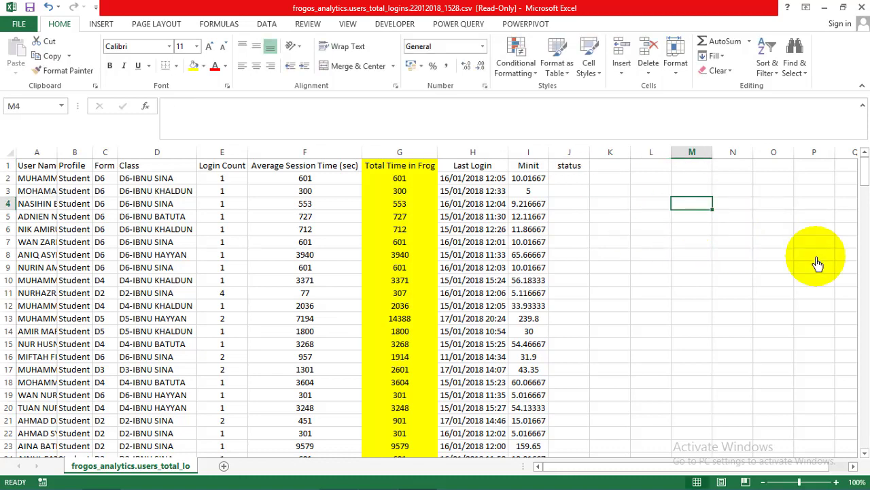
type("0")
key("Tab")
type("g")
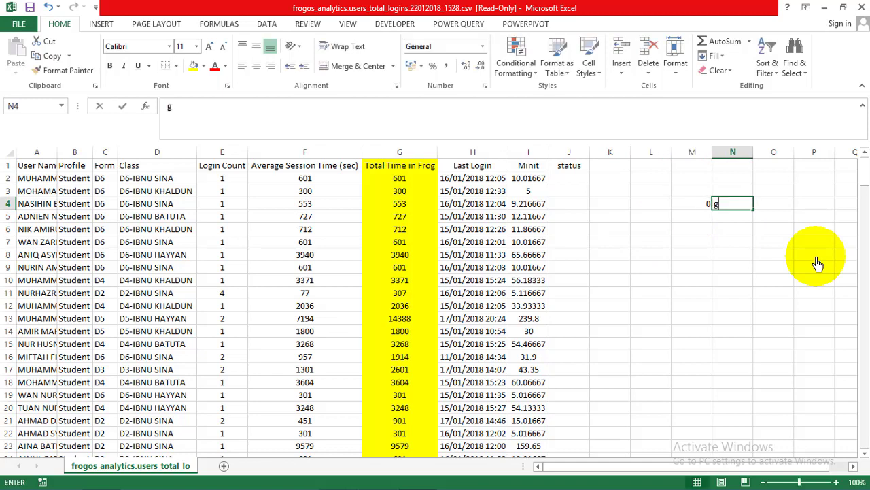
type("agal")
key("Return")
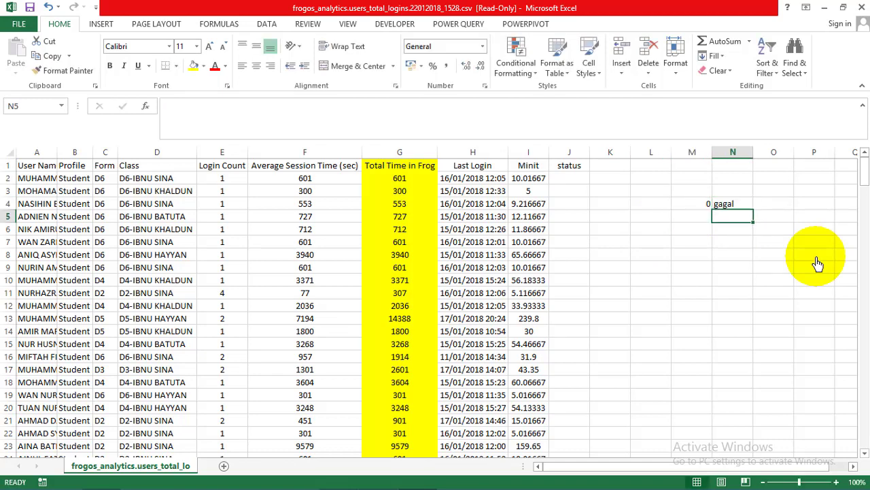
type("5")
key("Tab")
type("lu")
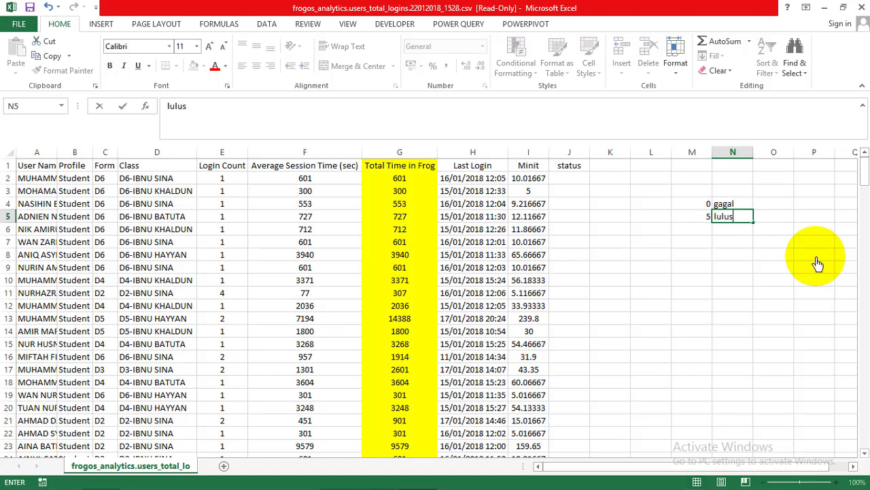
left_click(684, 279)
- Find the VLOOKUP function by searching "vlookup" and insert it into cell J2 under the status header
left_click(574, 180)
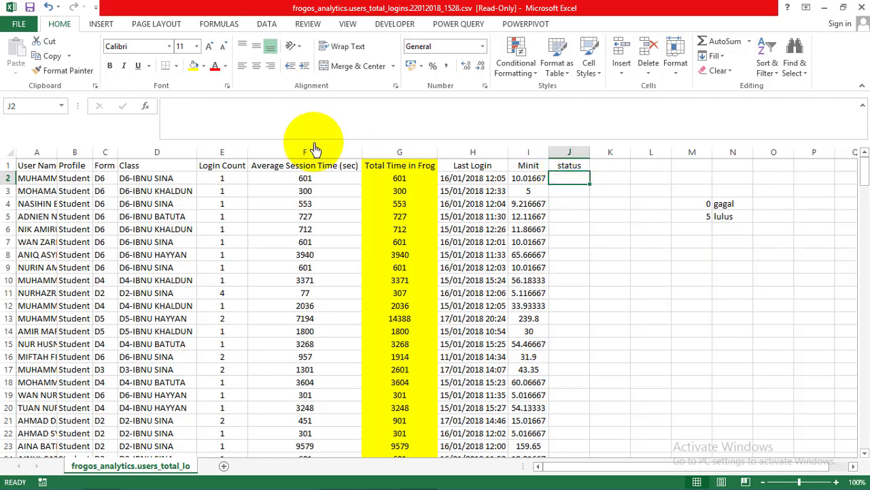
left_click(147, 109)
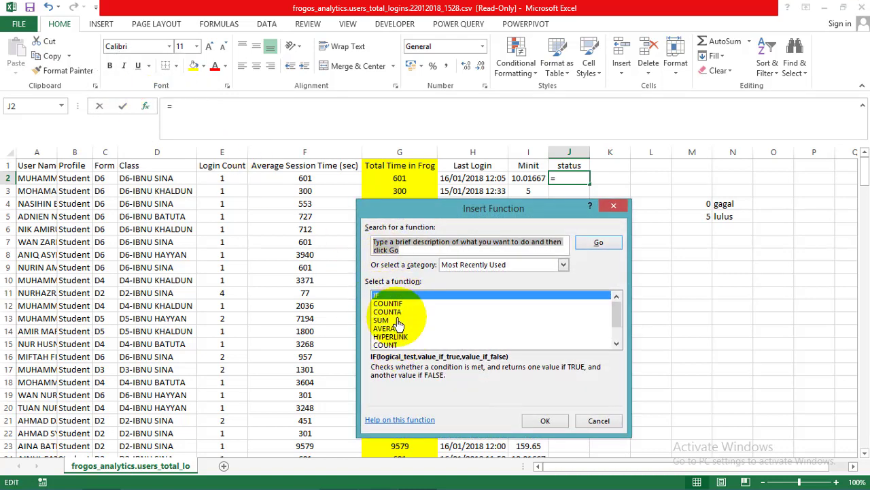
mouse_move(617, 304)
left_mouse_down()
mouse_move(618, 340)
mouse_move(618, 322)
left_mouse_up()
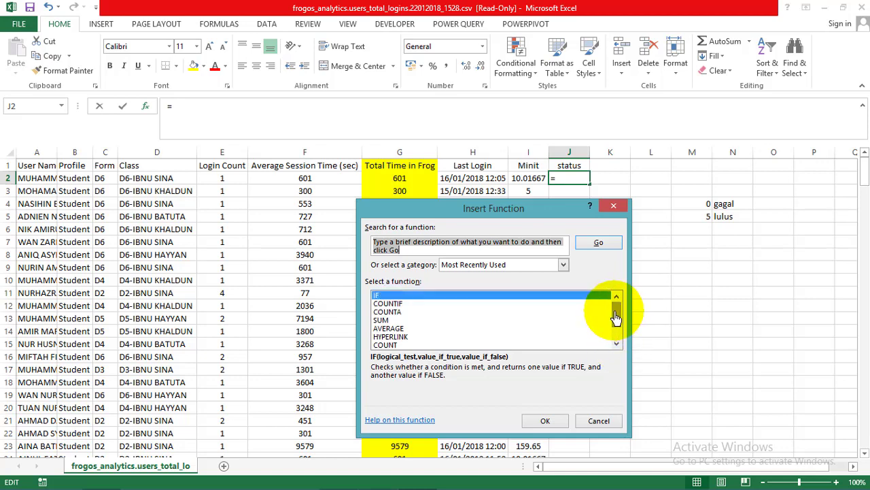
type("vlookup")
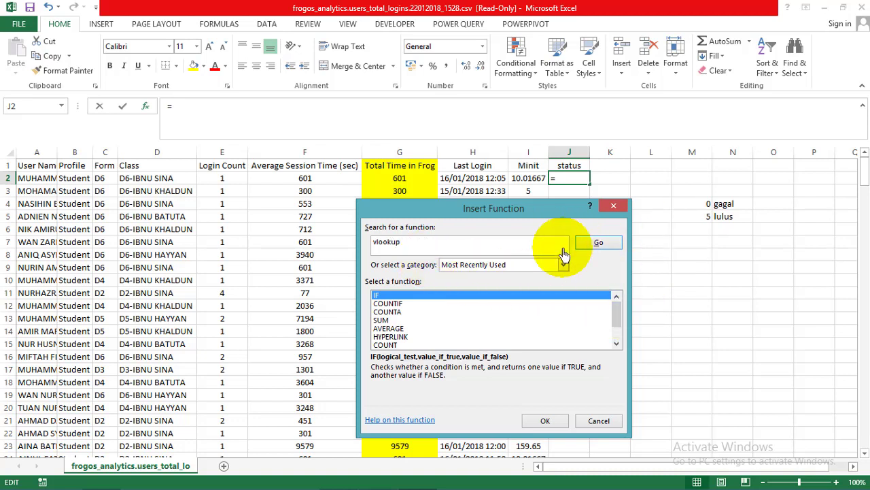
left_click(595, 246)
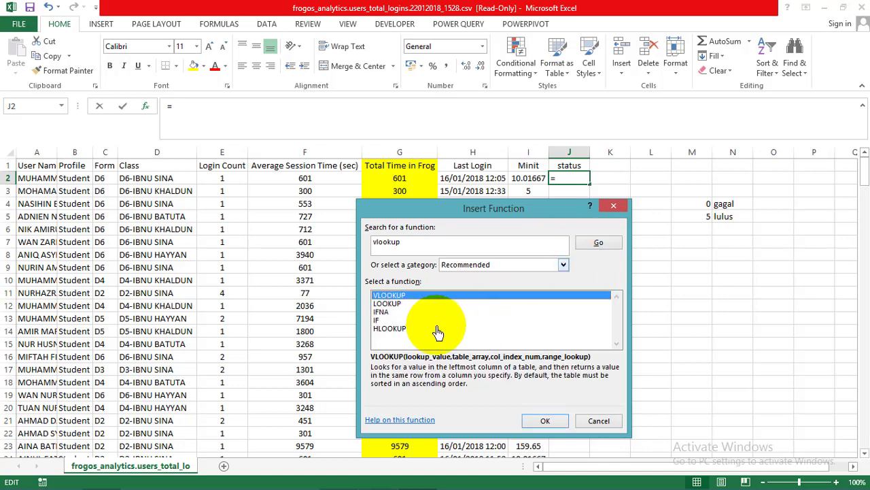
left_click(396, 297)
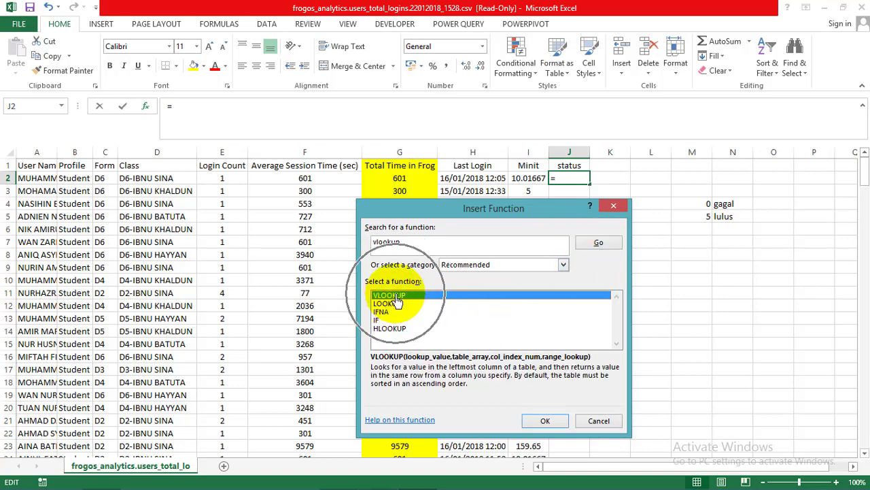
left_click(545, 423)
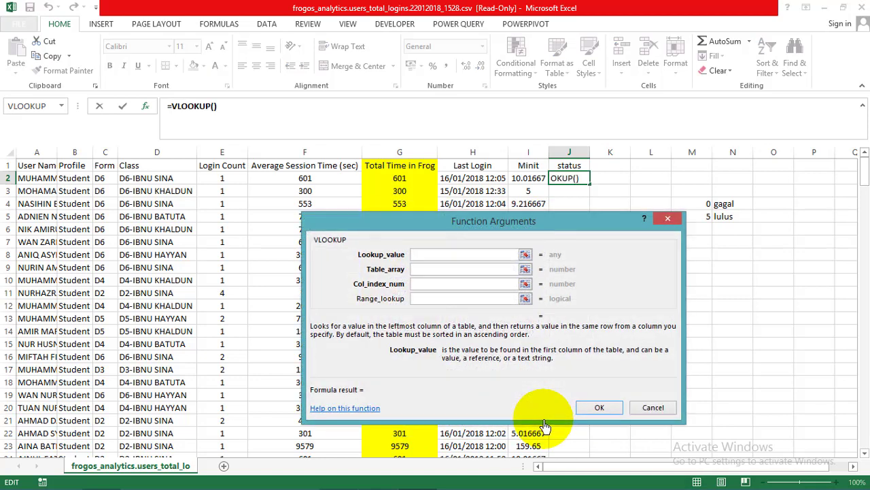
- Set VLOOKUP's lookup value to I2 and its table array to the absolute range $M$4:$N$5
left_click_drag(512, 226, 619, 249)
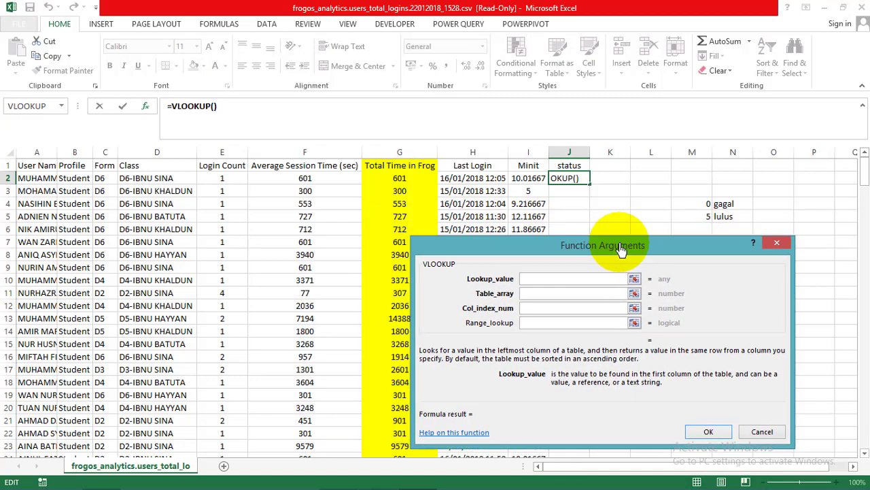
left_click(542, 278)
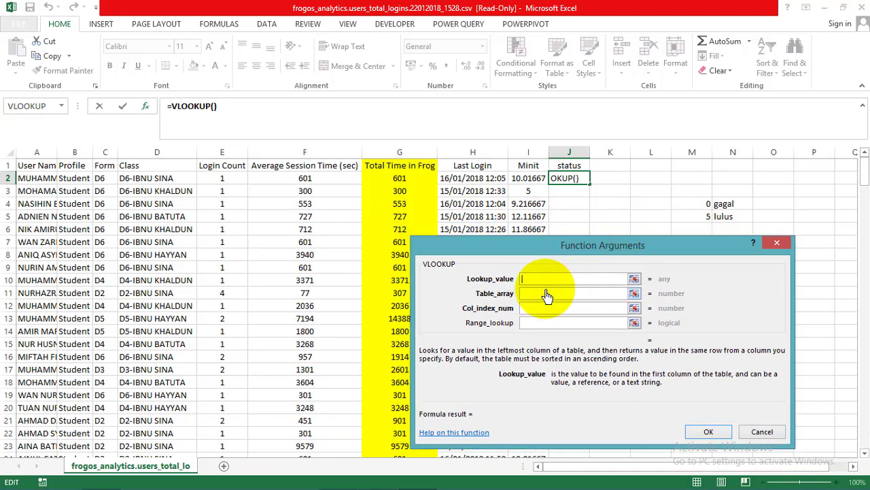
left_click(529, 180)
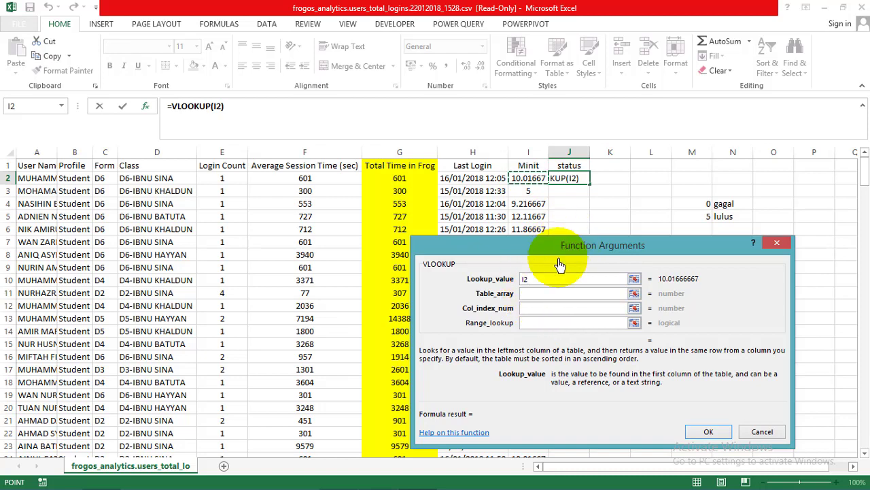
left_click(525, 300)
left_click_drag(581, 253, 404, 229)
left_click_drag(690, 213, 723, 220)
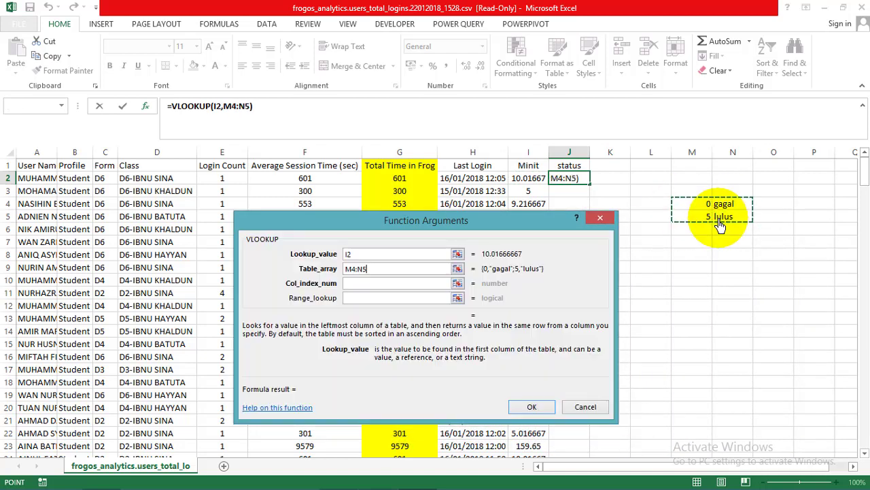
left_click(356, 268)
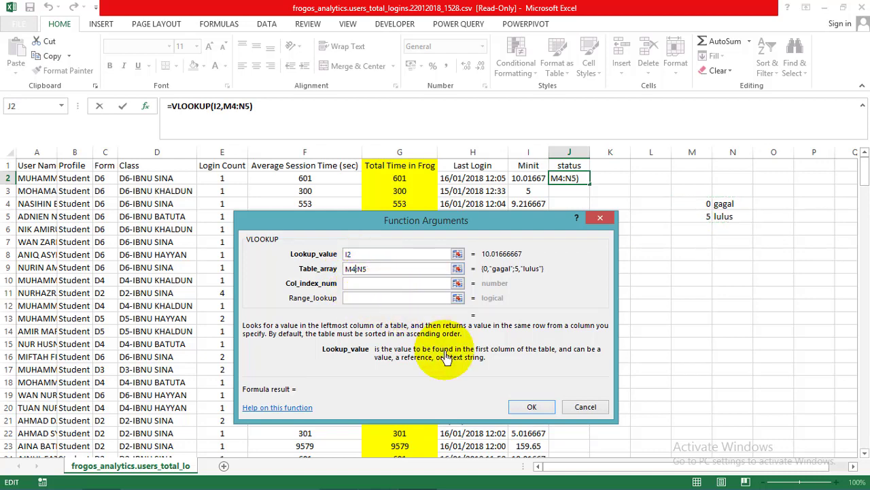
left_click(381, 271)
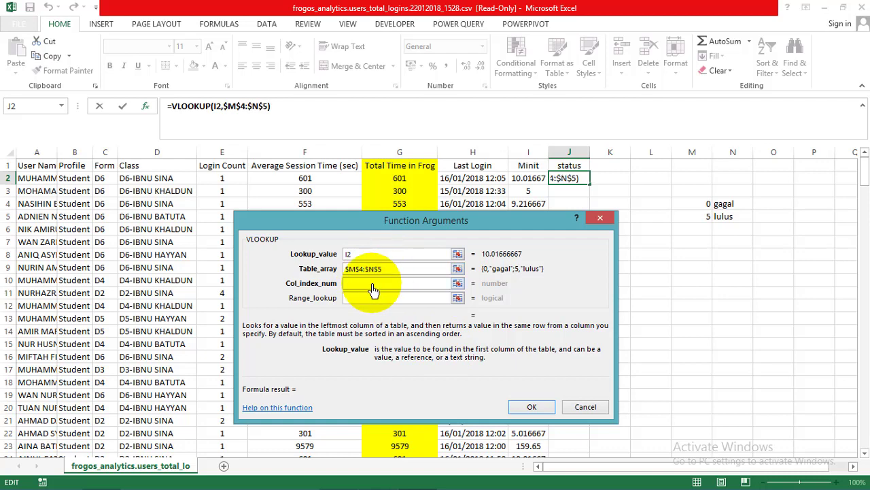
- Complete the VLOOKUP in J2 with column index 2 and range lookup true
left_click(359, 288)
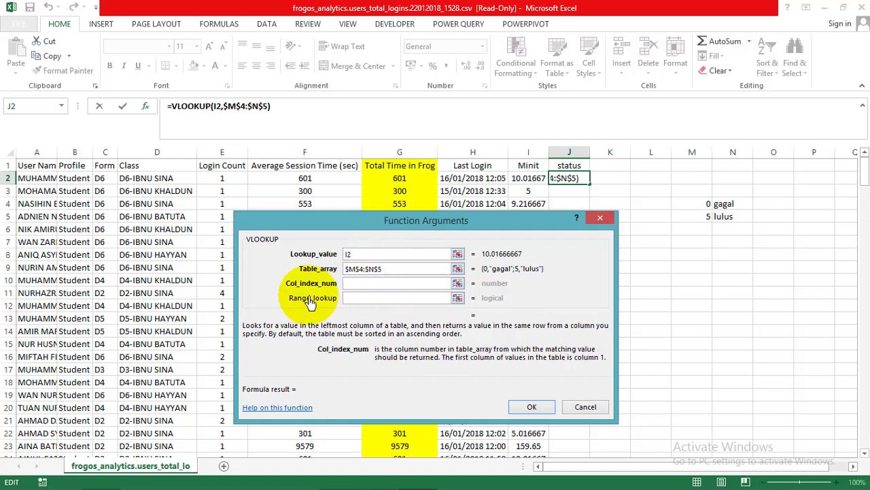
type("2")
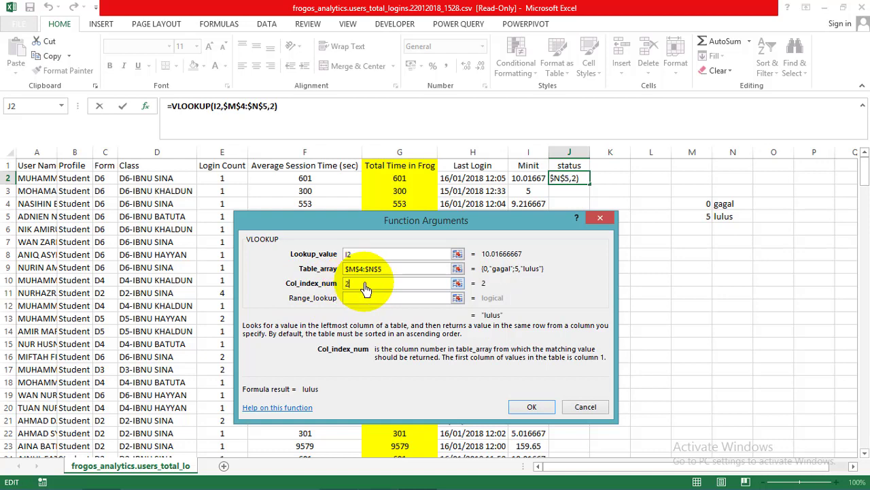
left_click(359, 300)
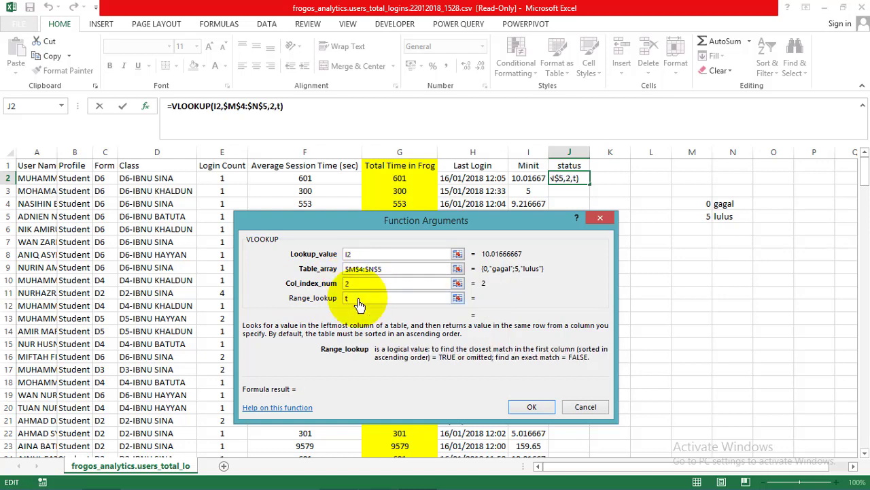
type("true")
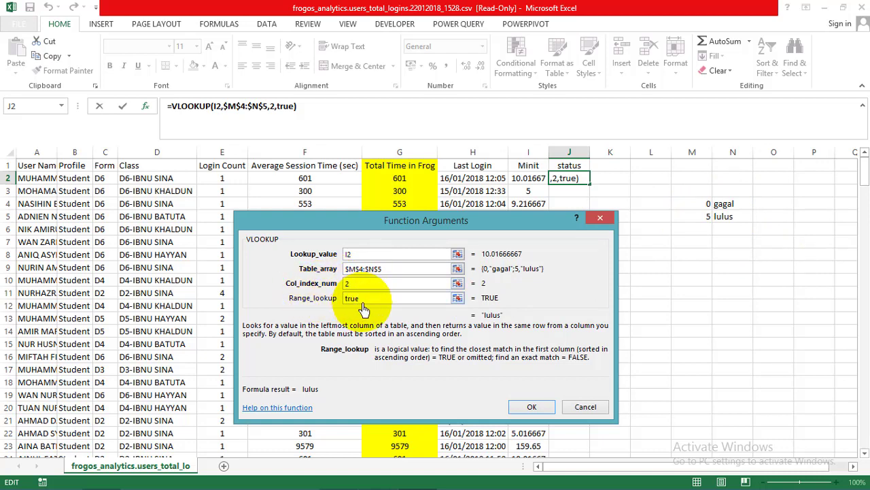
left_click(532, 408)
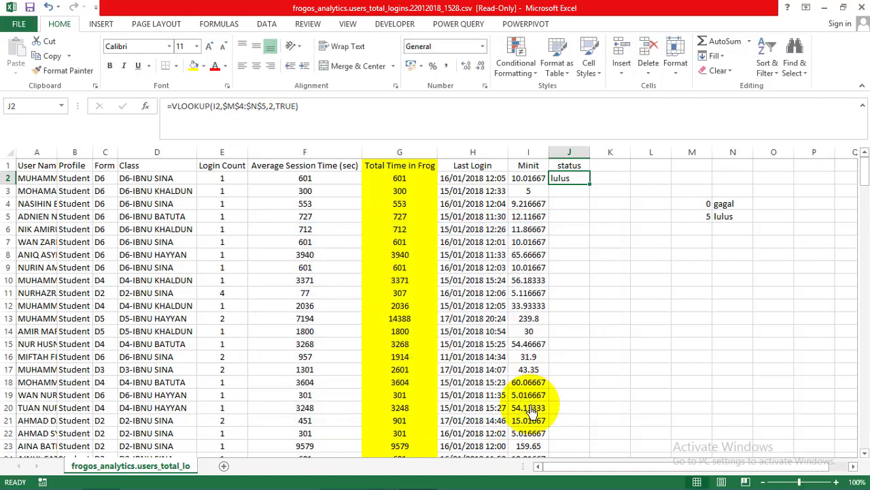
- Copy the VLOOKUP formula from J2 down the status column for all students and check the filled rows
double_click(588, 184)
scroll(598, 334, "down", 2)
scroll(599, 335, "down", 9)
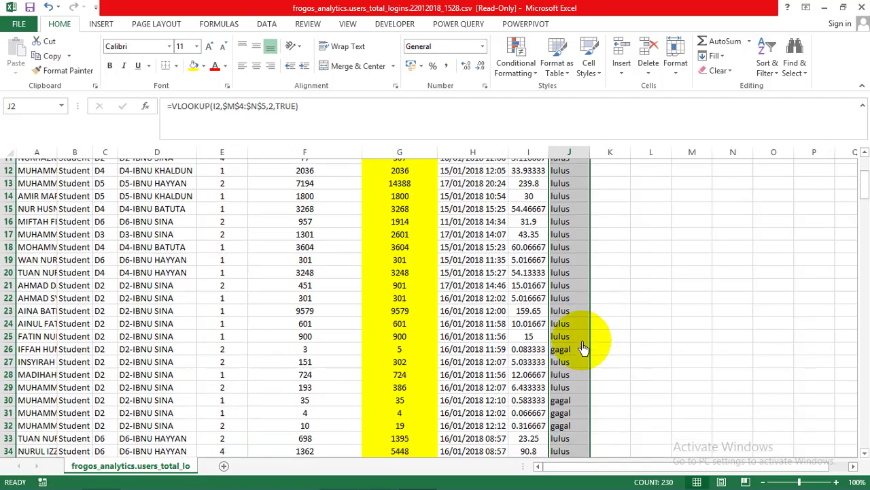
scroll(563, 292, "down", 12)
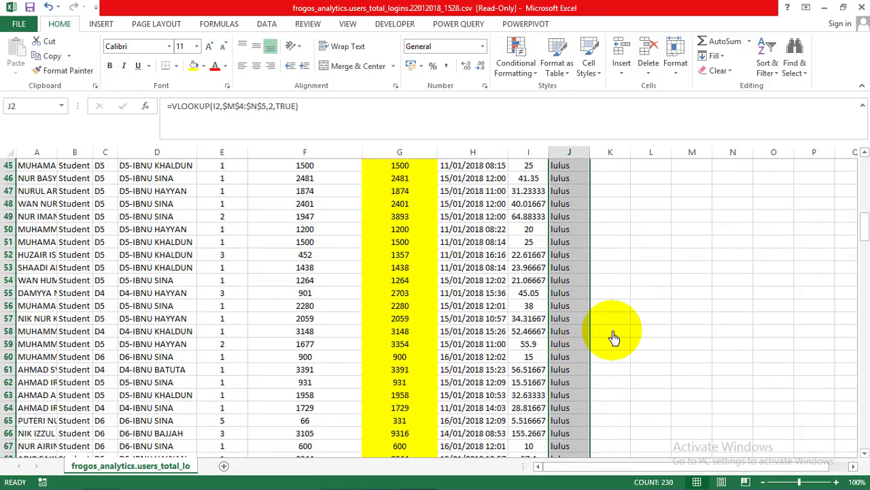
left_click_drag(866, 265, 863, 265)
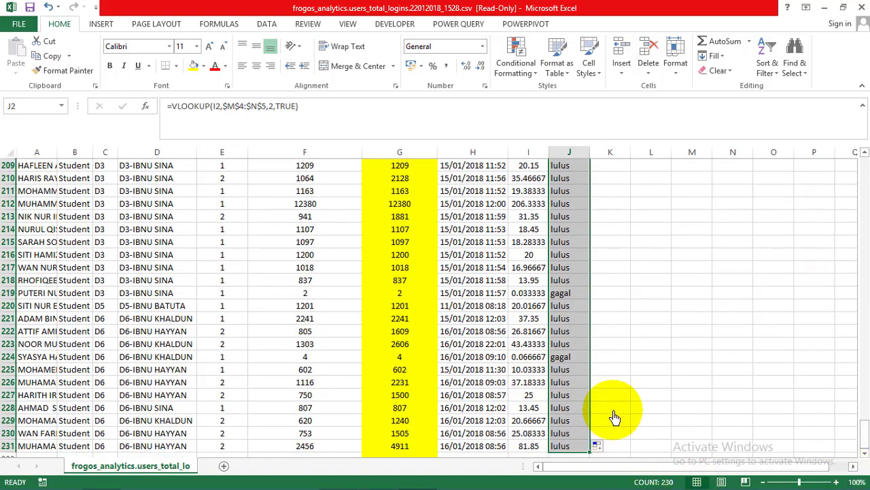
scroll(618, 435, "down", 2)
- Create a PivotTable on a new worksheet from the full student data range A1:J231
left_click(580, 370)
key("shift+Up")
key("shift+Up")
key("shift+Up")
key("shift+Up")
key("shift+Up")
key("shift+Up")
key("shift+Up")
key("shift+Up")
key("shift+Up")
key("shift+Up")
key("shift+Up")
key("shift+Up")
left_click_drag(582, 378, 40, 155)
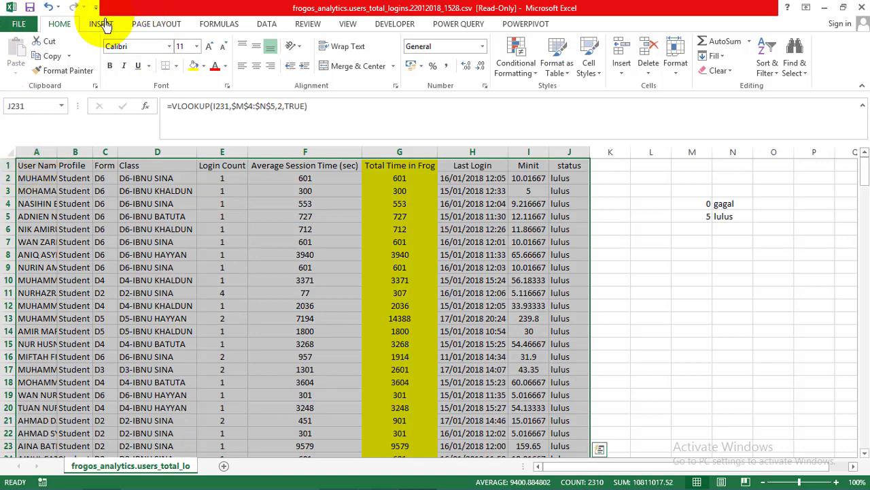
key("ctrl+q")
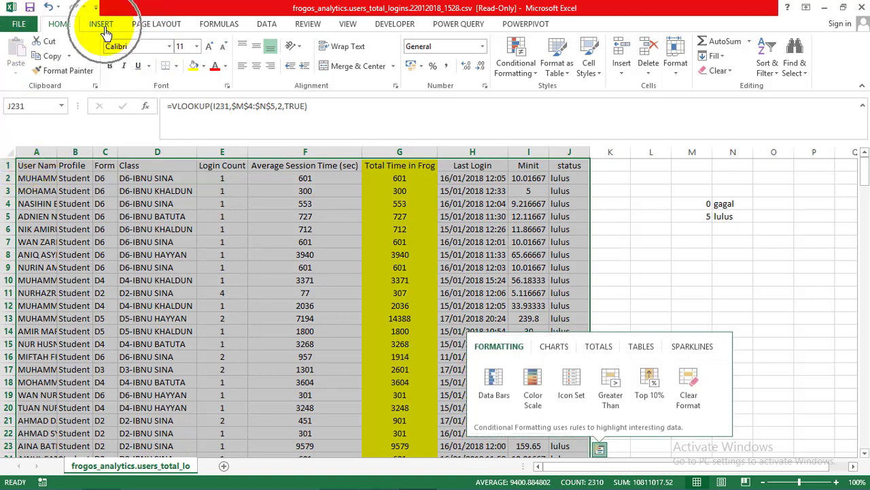
left_click(106, 31)
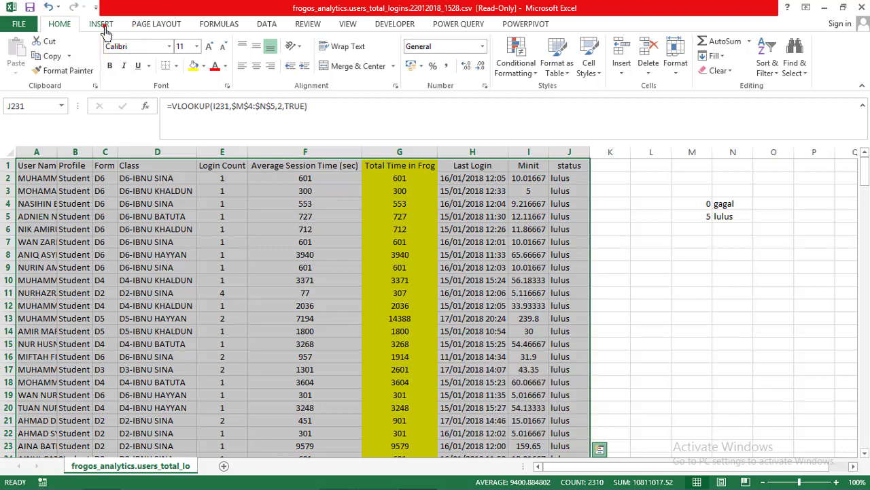
left_click(106, 30)
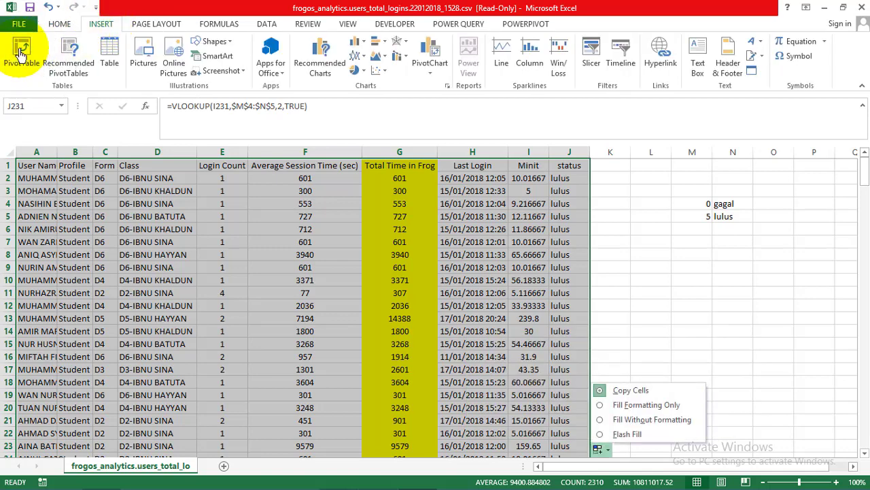
left_click(21, 53)
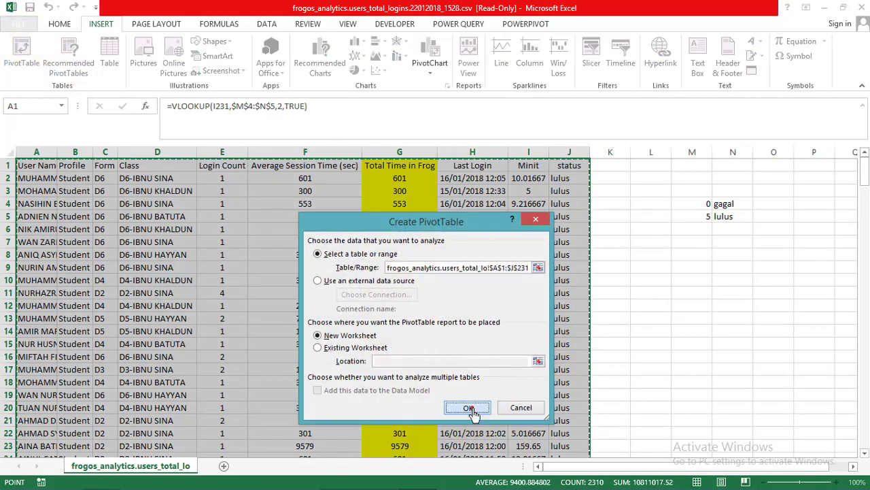
left_click(469, 410)
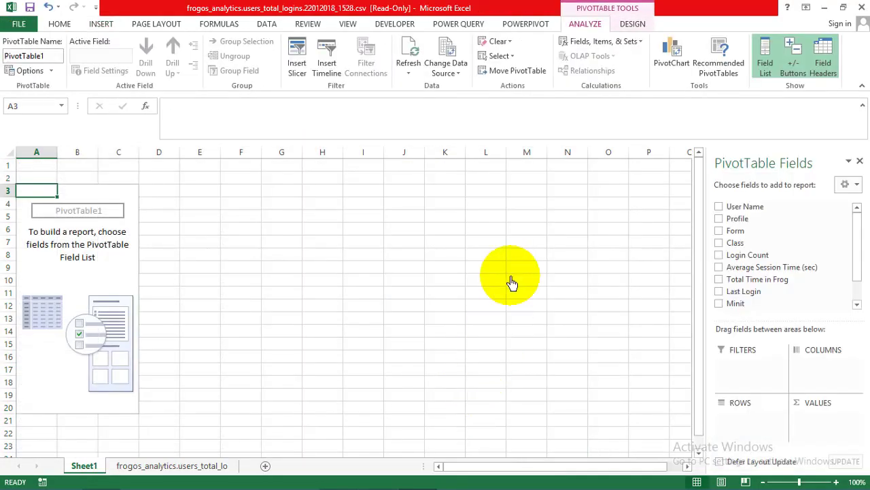
- Build the PivotTable with status as row labels and status as the value field, summarized by Count
left_click_drag(856, 250, 856, 271)
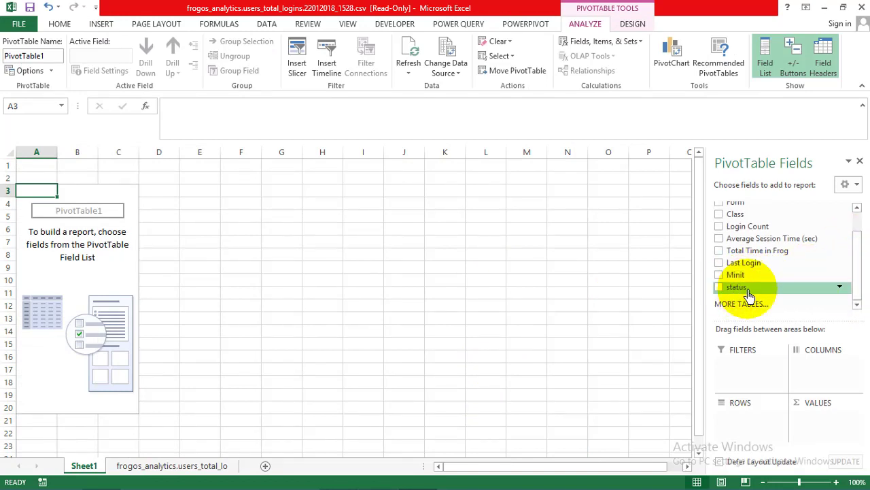
left_click_drag(748, 294, 737, 416)
left_click_drag(740, 287, 813, 423)
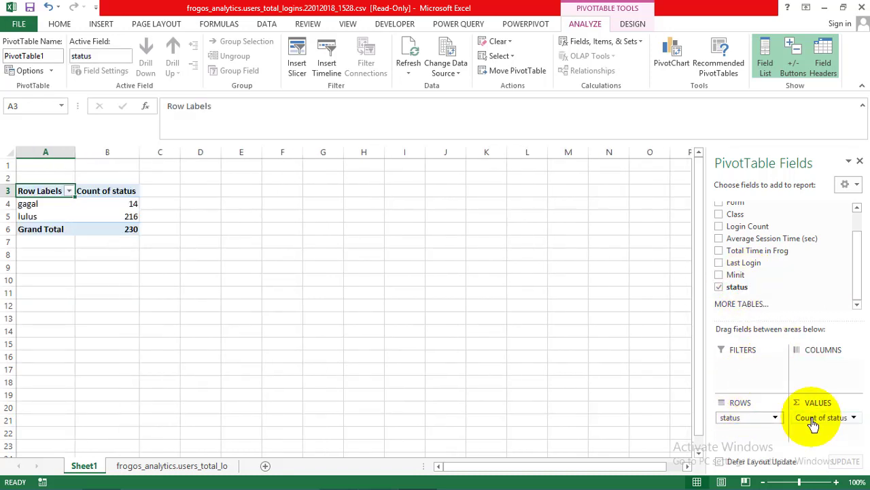
left_click(853, 419)
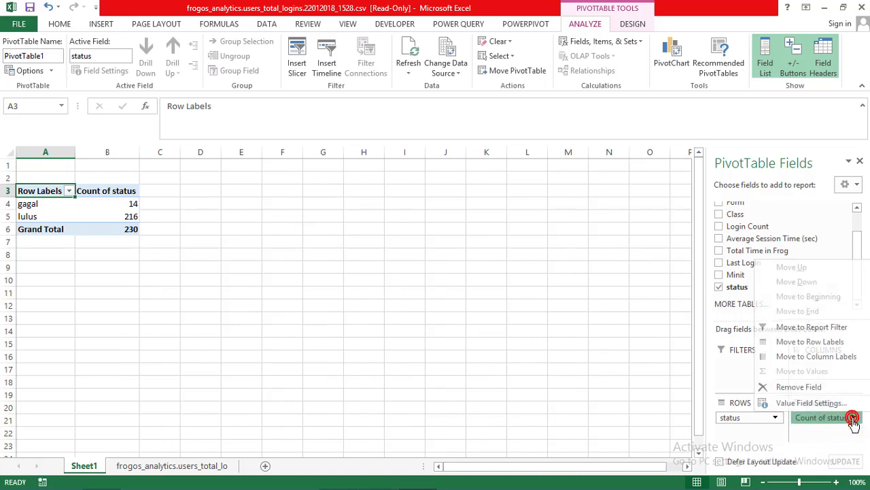
left_click(809, 405)
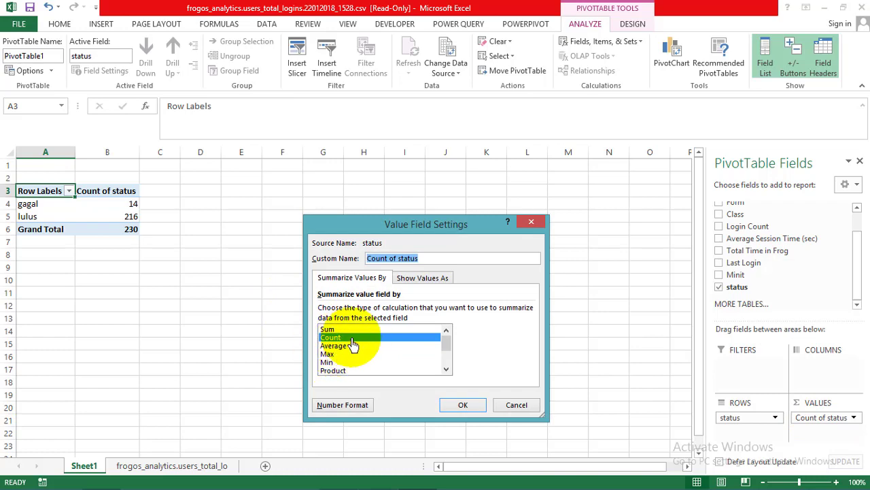
left_click(464, 405)
left_click(445, 279)
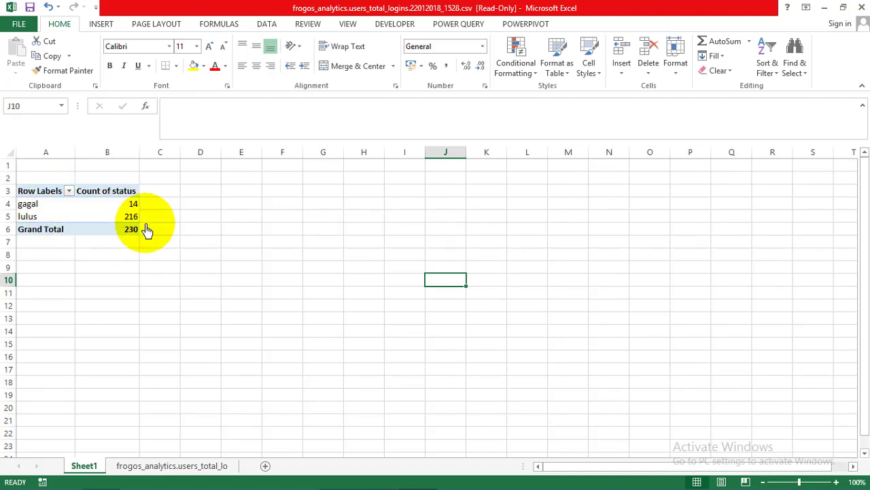
- Enter the label "lulus" in cell D9 of the PivotTable sheet
left_click(215, 267)
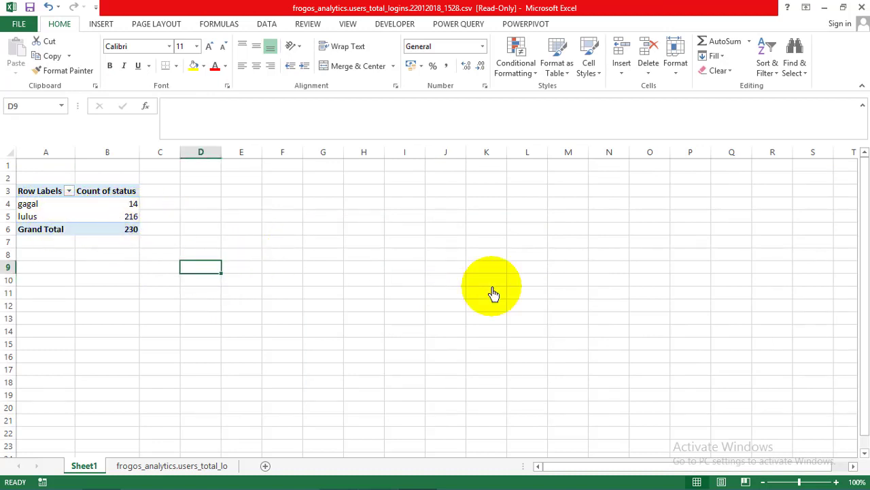
type("lulus")
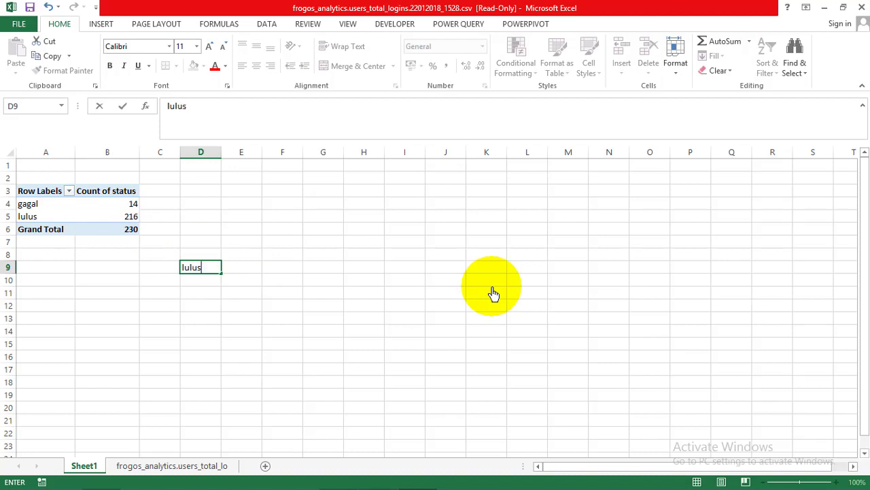
key("Tab")
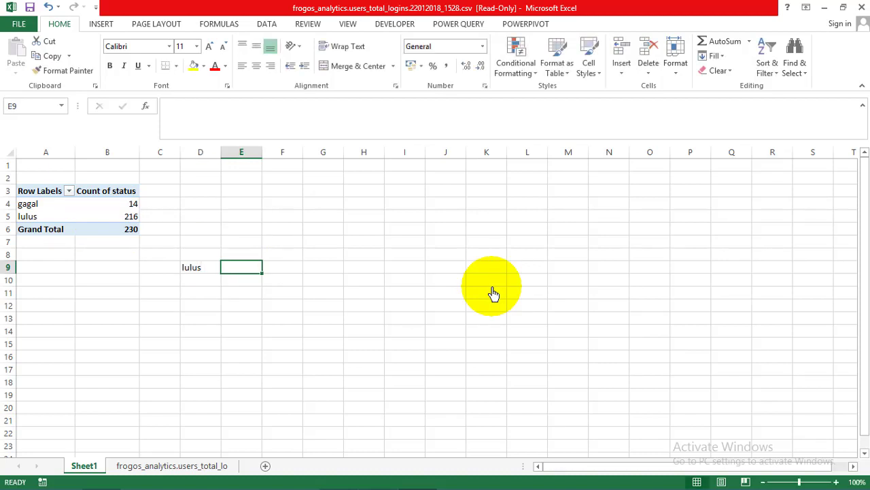
- Enter 216 in E9 and the label "jum. Murid" in D10, widening column D to fit
type("216")
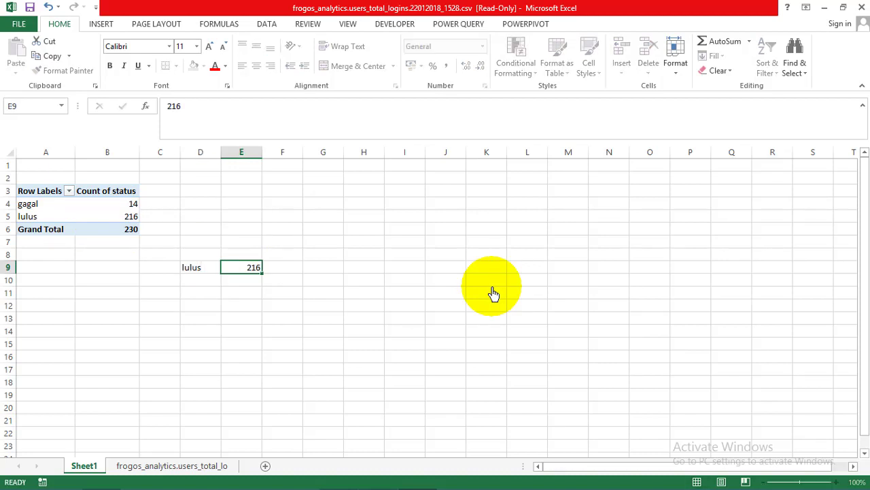
key("Return")
key("Left")
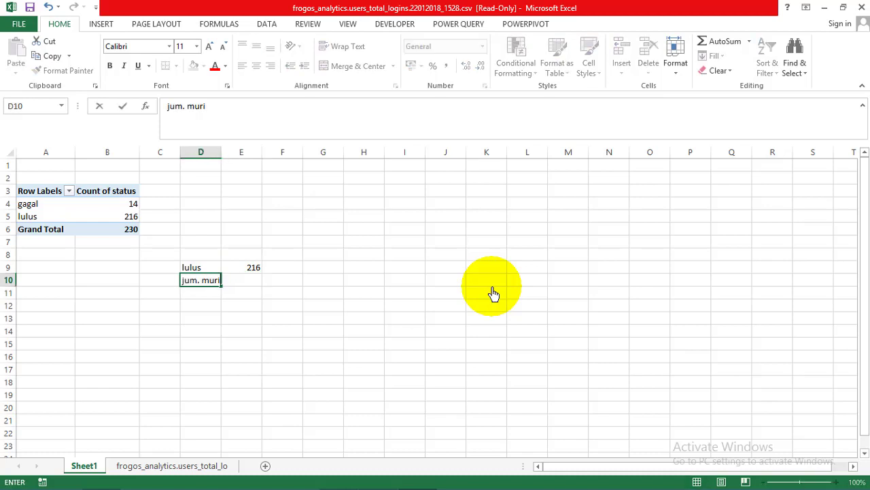
key("Right")
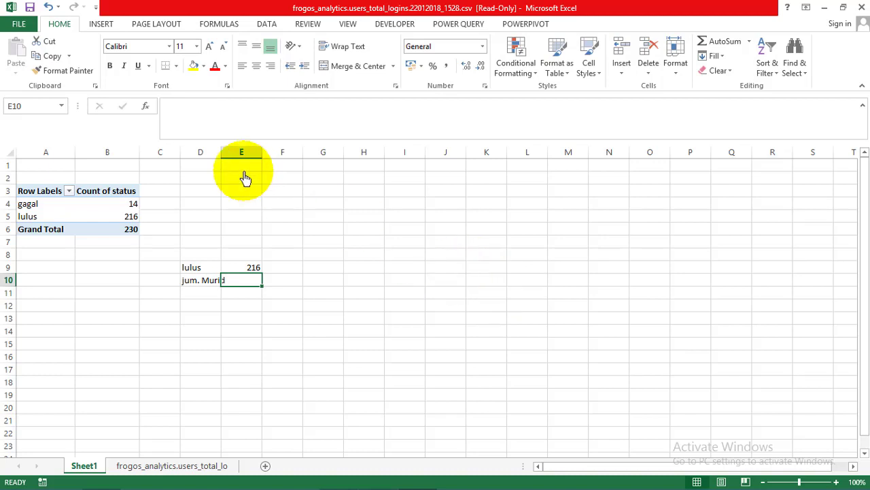
double_click(221, 153)
- Enlarge the text in D8:E11 to font size 16 and widen column D to fit the labels
left_click_drag(192, 257, 249, 302)
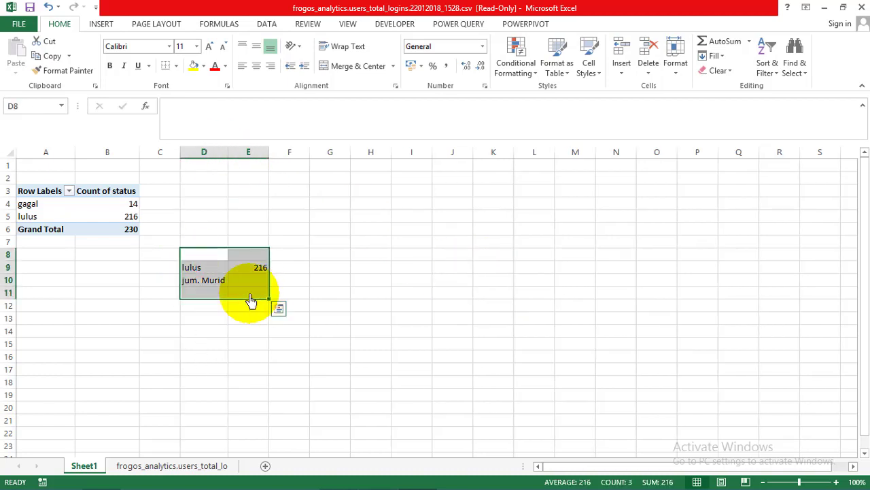
left_click(210, 46)
left_click(210, 46)
left_click(210, 47)
left_click(381, 349)
left_click_drag(228, 152, 274, 155)
- Apply all borders to the summary cells D9:E10
left_click_drag(207, 274, 258, 302)
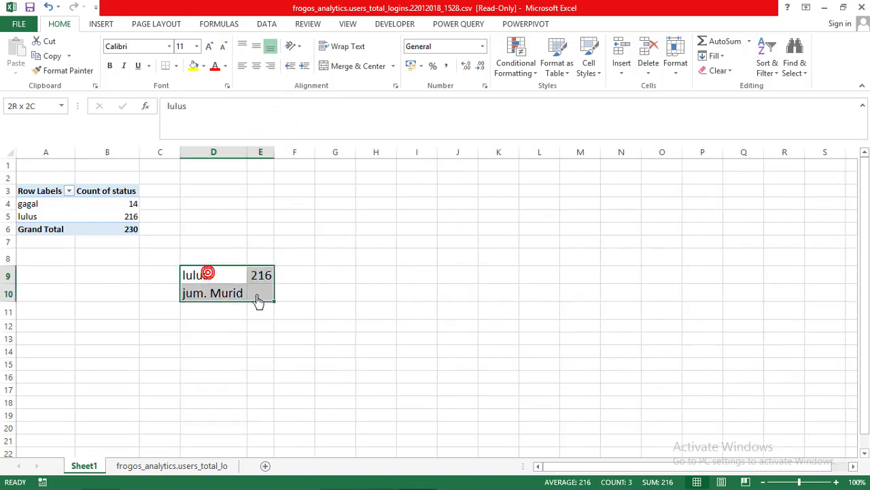
left_click(177, 66)
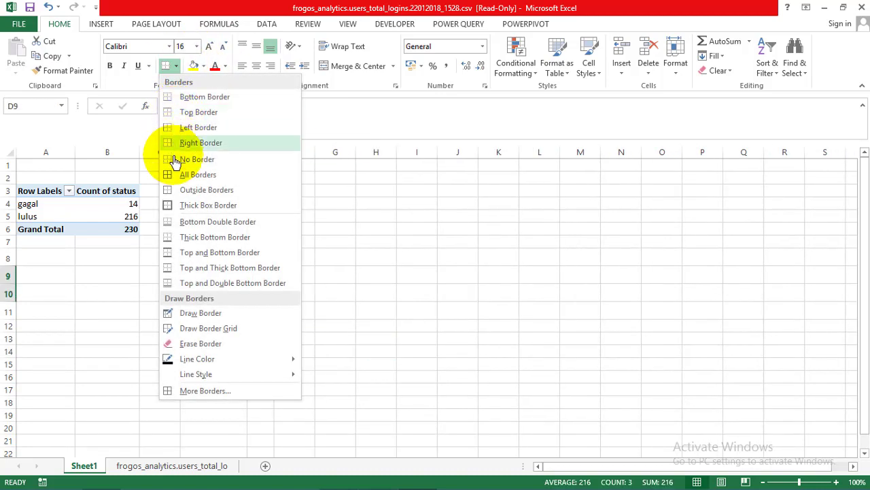
left_click(178, 174)
left_click(361, 259)
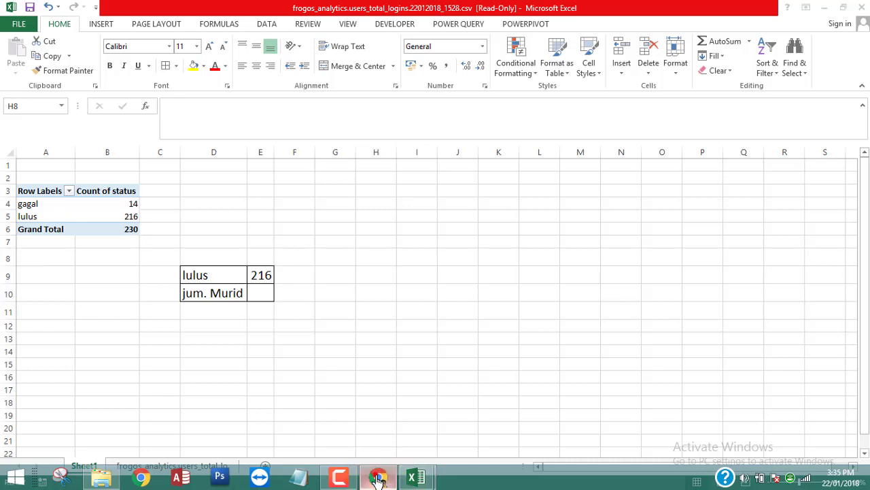
- Switch to Frog Analytics in the browser and look up the total student users in the Logins by Profile report
left_click(379, 479)
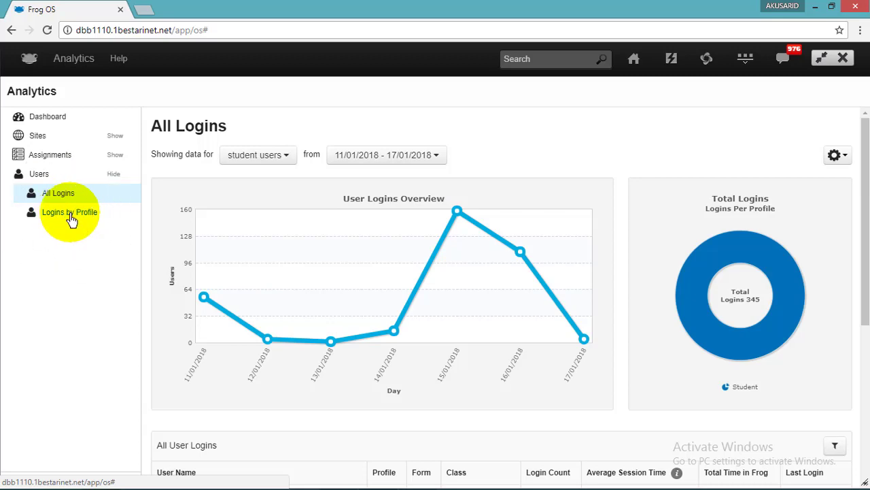
left_click(75, 216)
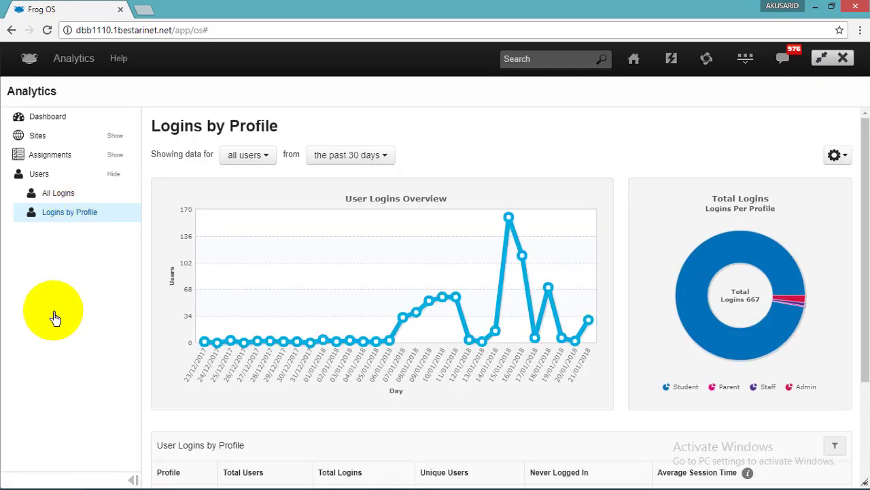
scroll(836, 298, "down", 2)
scroll(435, 433, "down", 1)
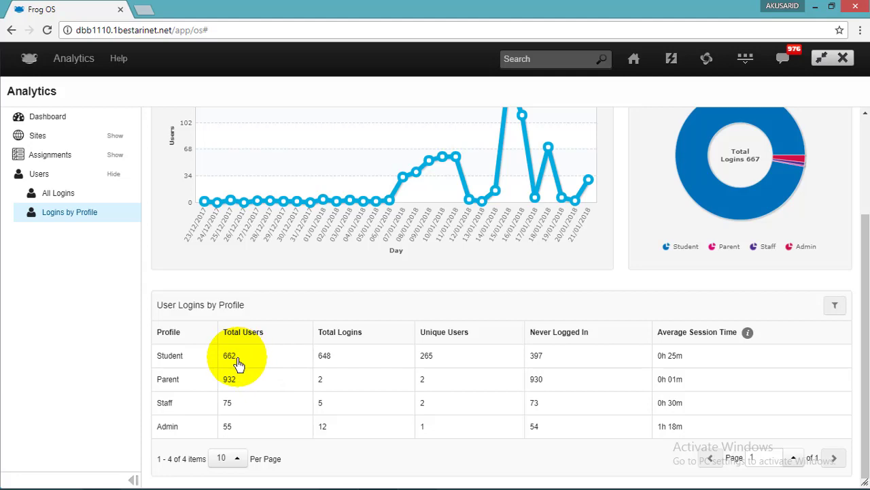
- Return to the Excel summary sheet and enter 662 in E10 as the number of students
left_click(814, 6)
left_click(263, 292)
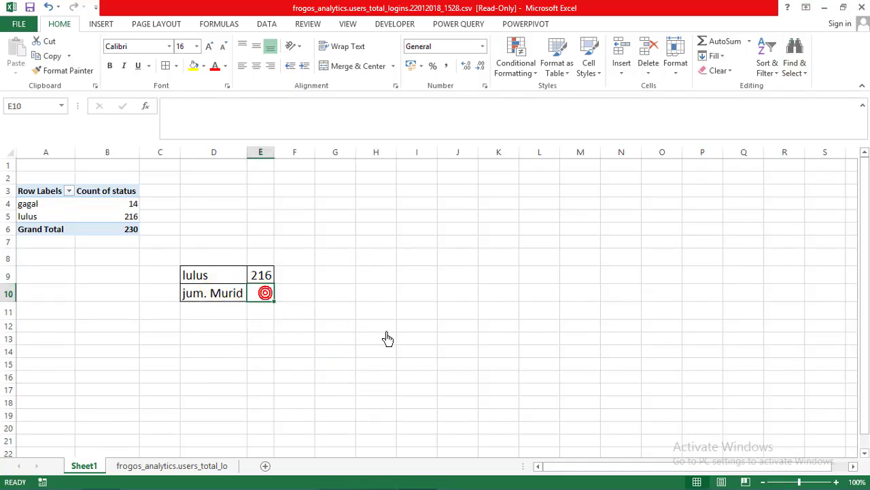
type("662")
left_click(458, 390)
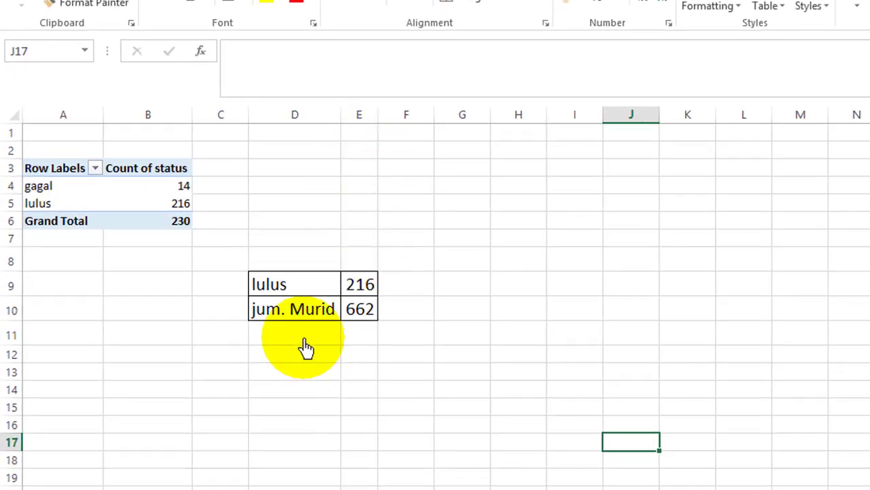
- Enter the label "Target" in D11 below "jum. Murid"
left_click(304, 340)
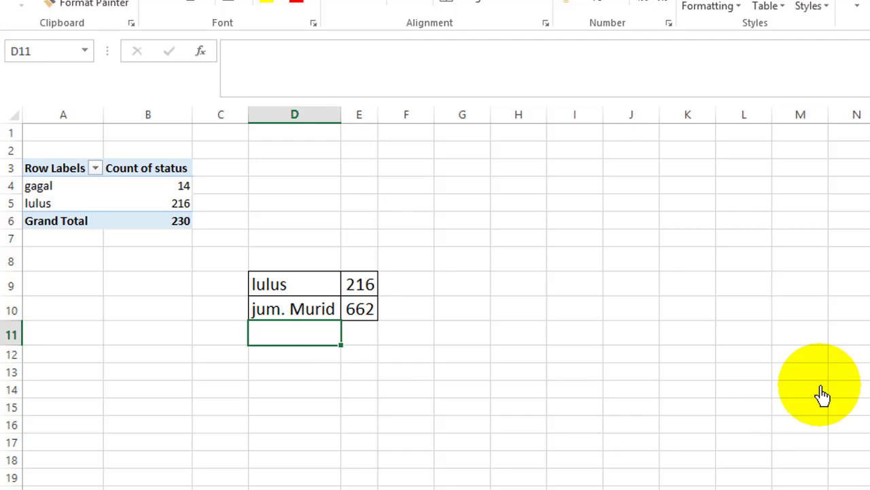
type("Target")
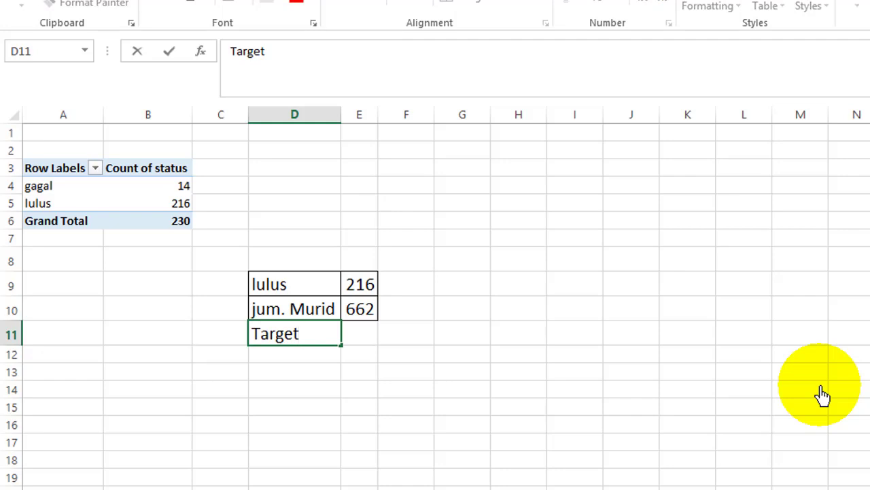
key("Tab")
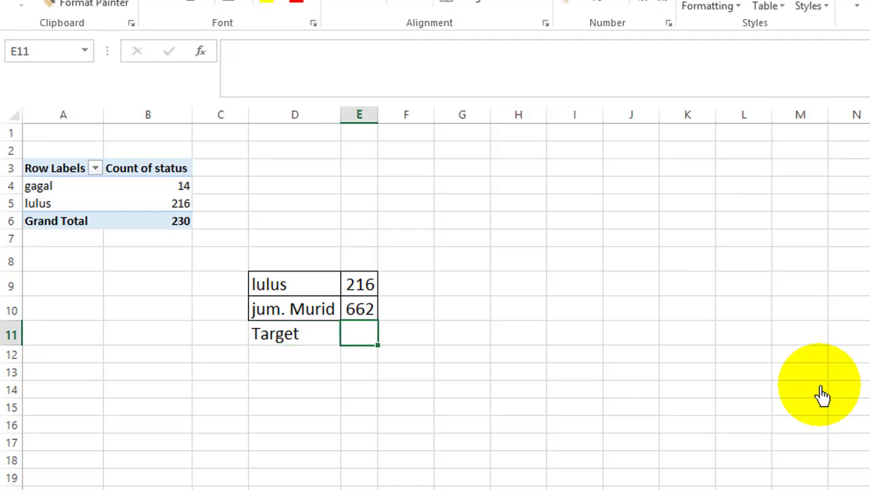
- Enter the target rate 26.241% in cell I10, formatted as a percentage with three decimal places
left_click(600, 312)
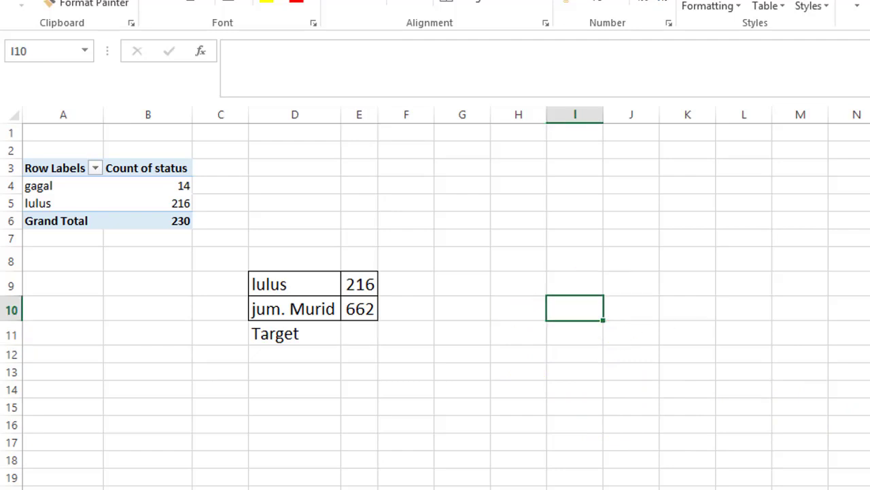
type("2")
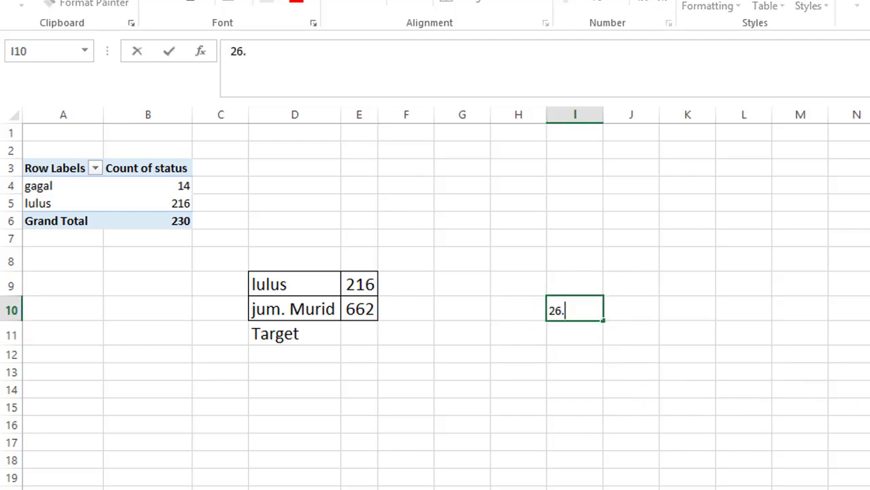
type("6.")
type("241")
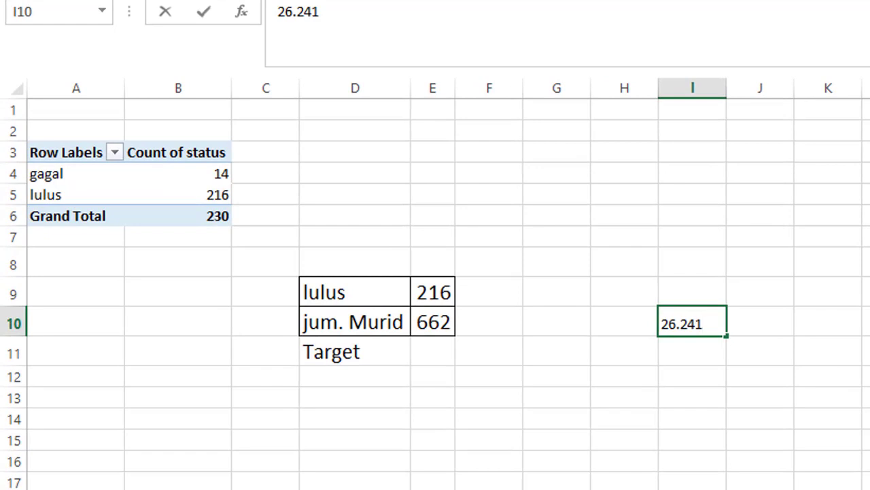
key("Return")
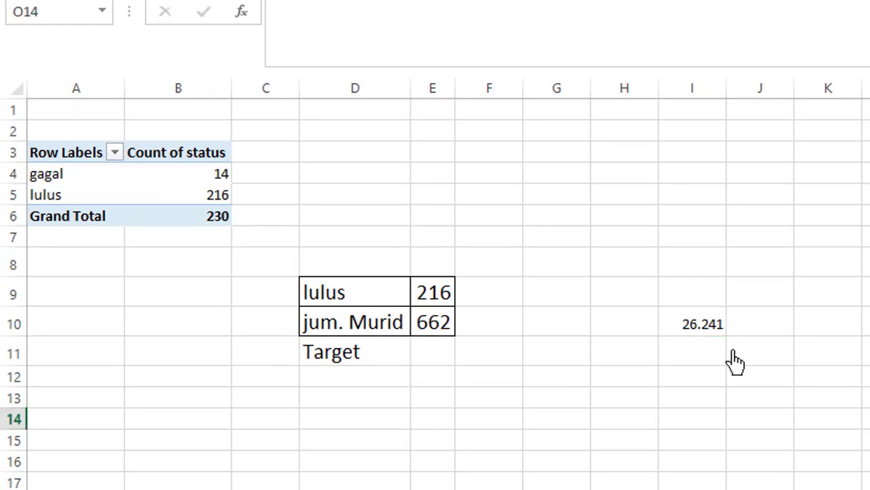
left_click(711, 334)
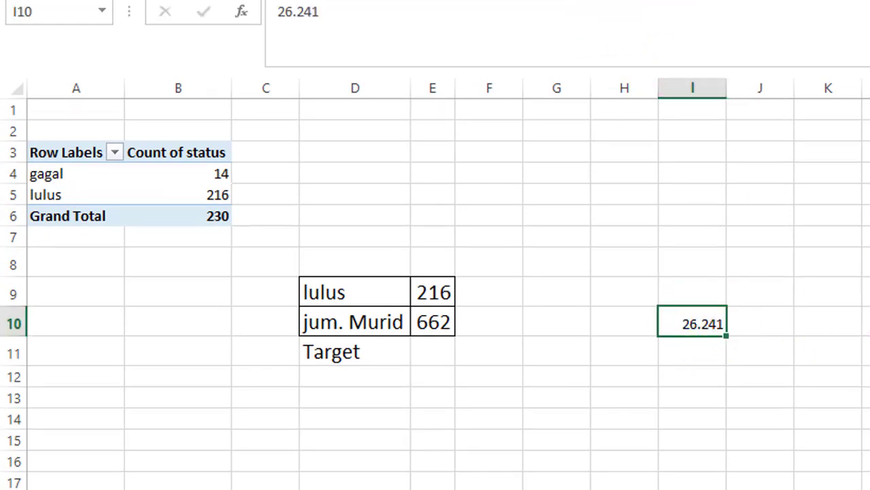
key("ctrl+shift+5")
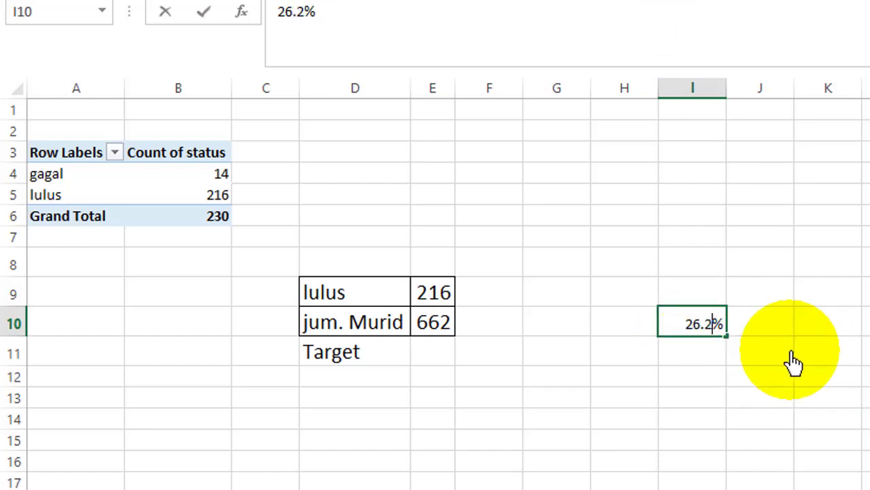
key("Return")
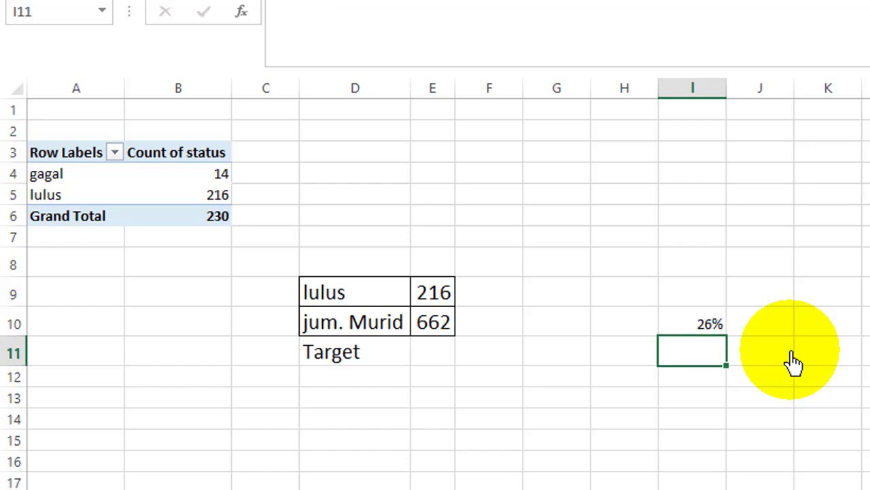
left_click(694, 322)
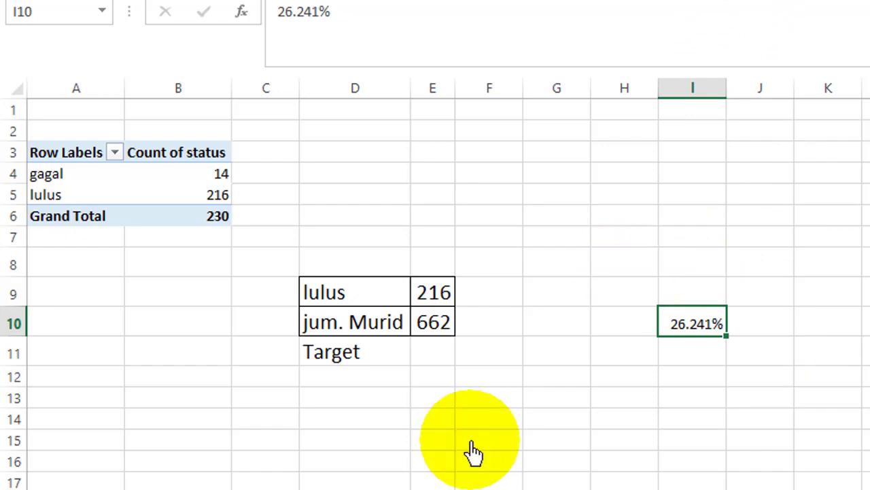
- Calculate the target in E11 with the formula =E10*I10 and add borders to D11:E11
left_click(435, 355)
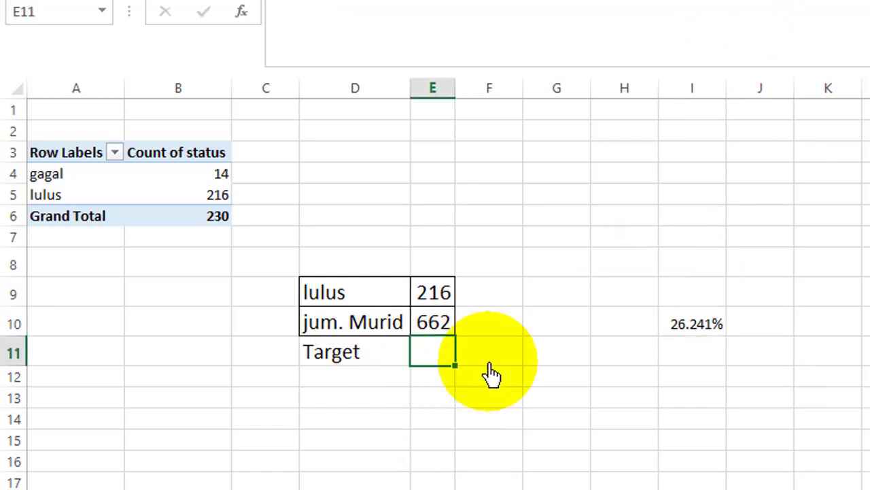
left_click(440, 332)
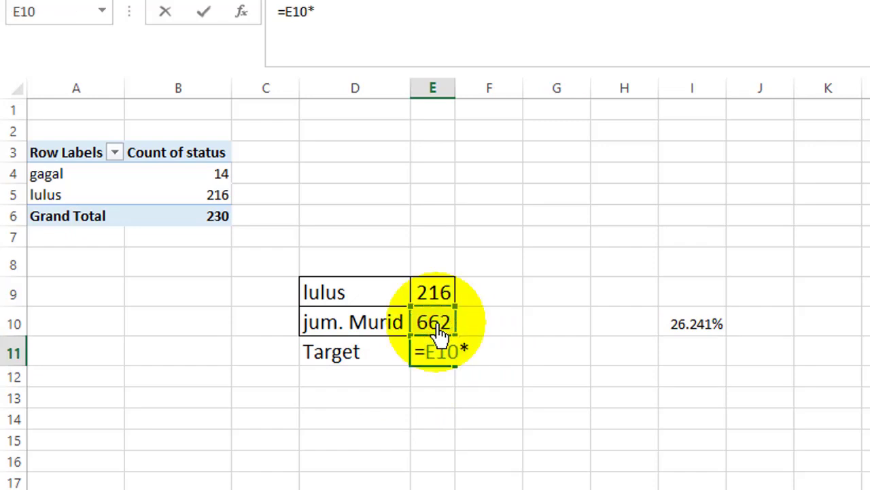
left_click(702, 331)
key("Return")
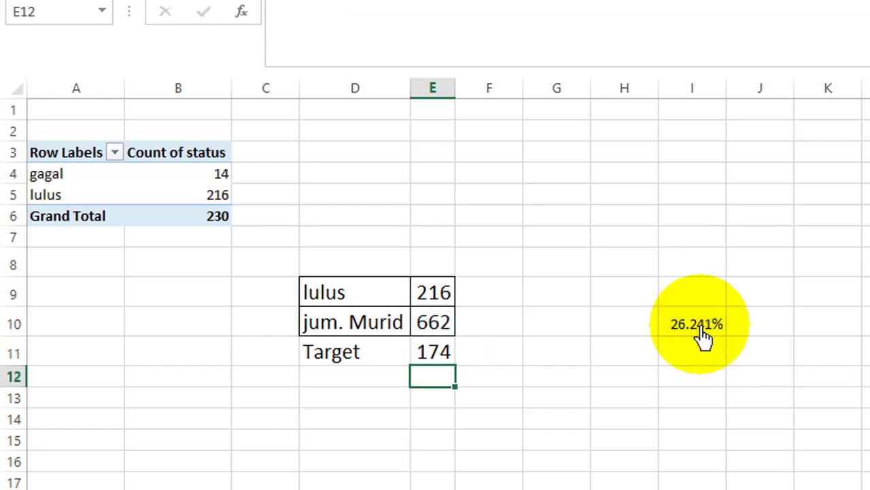
left_click_drag(337, 364, 429, 367)
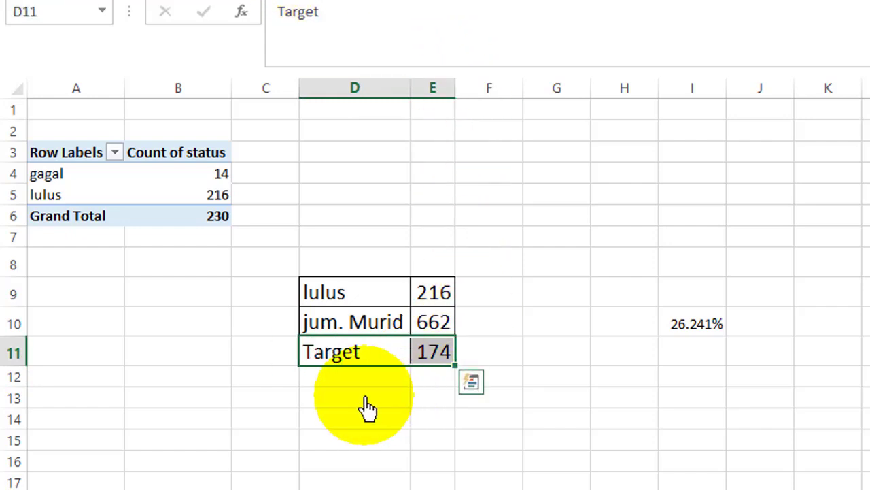
- Enter the label "PERATUS CAPAI" in D12 and format row 12 to match the table, with larger text and all borders
left_click(351, 381)
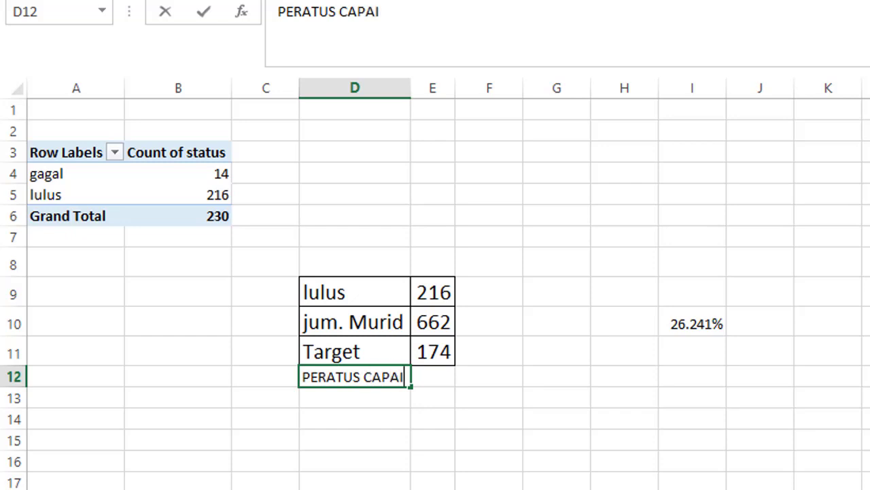
double_click(410, 96)
left_click_drag(328, 300, 498, 402)
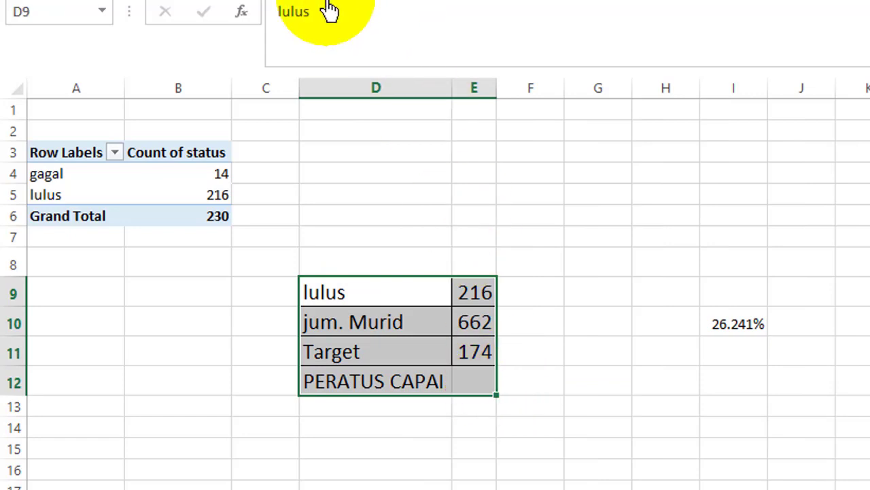
- Calculate the achieved rate in E12 with the formula =E9/E11 and format it as a percentage
left_click(471, 384)
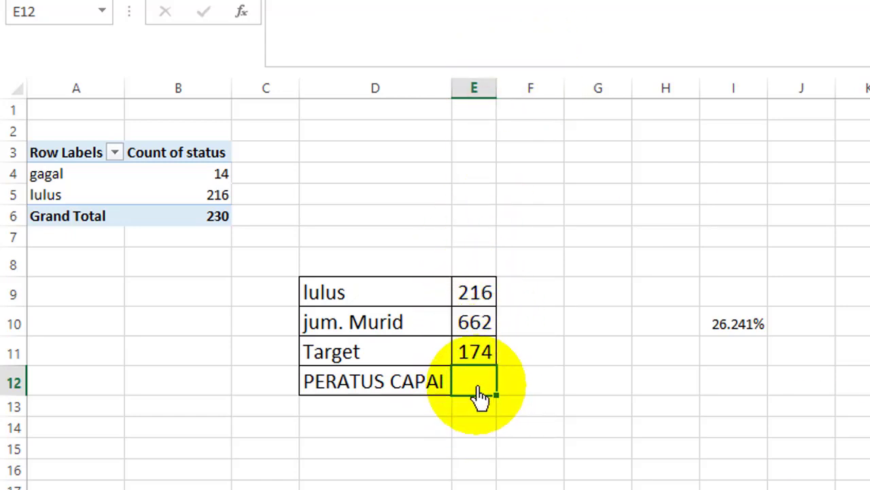
type("=")
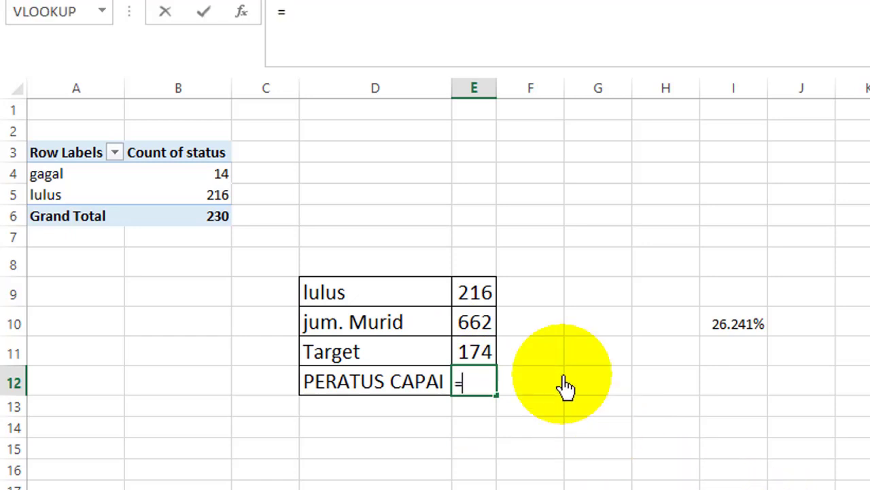
left_click(478, 305)
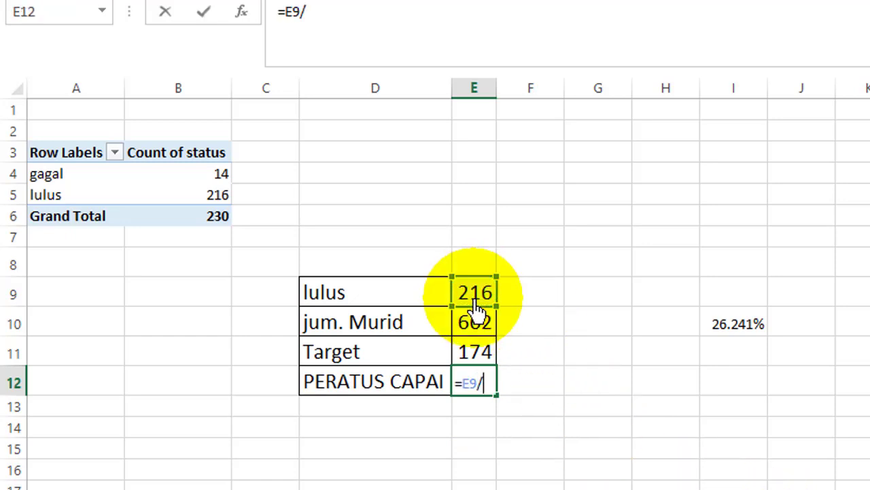
type("/")
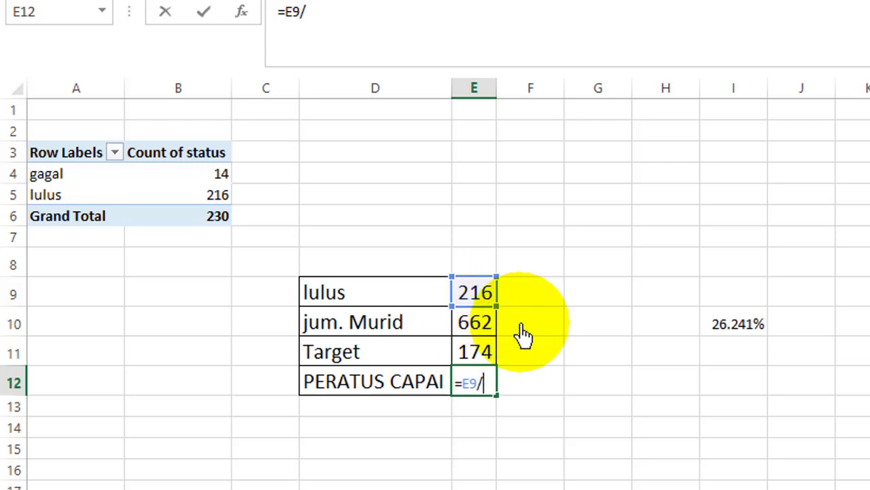
left_click(487, 365)
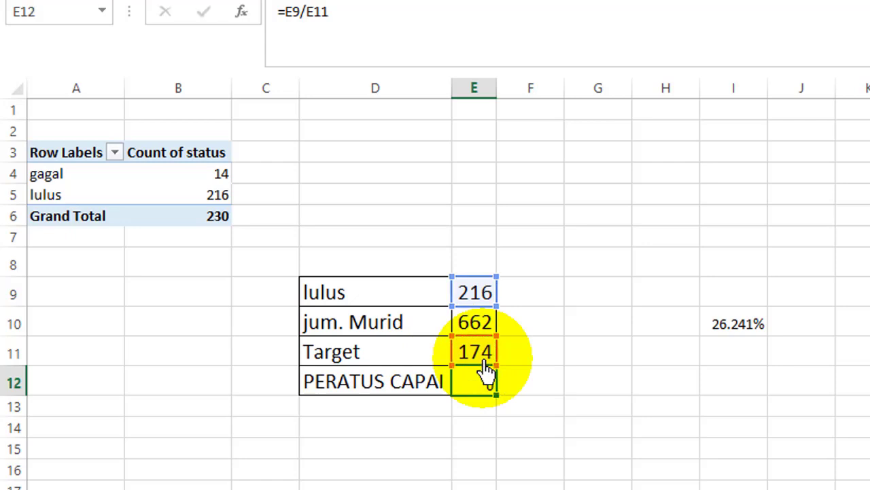
key("Return")
left_click(478, 381)
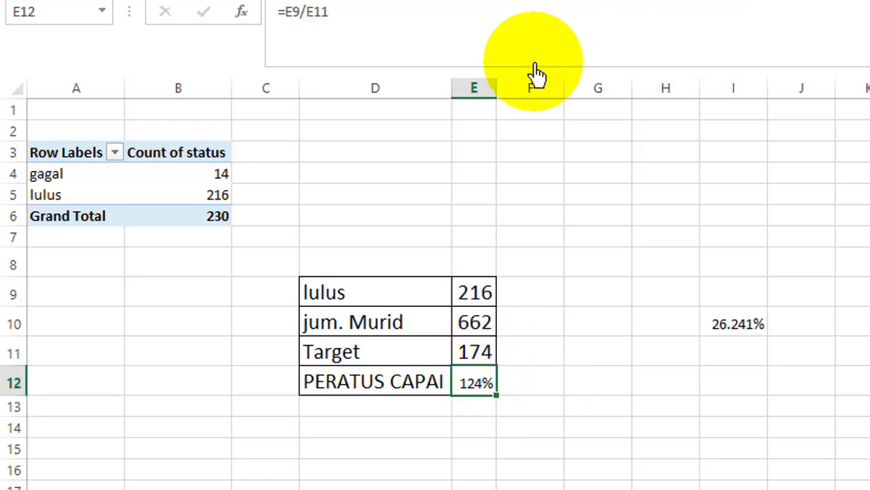
- Widen column E, enlarge the text in E12 to match the table, and format its percentage with two decimal places
left_click_drag(496, 90, 525, 91)
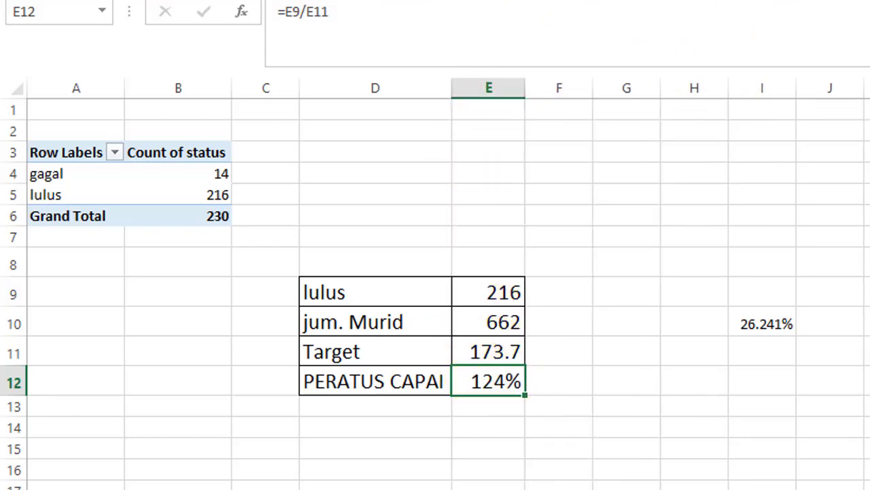
left_click_drag(525, 90, 565, 115)
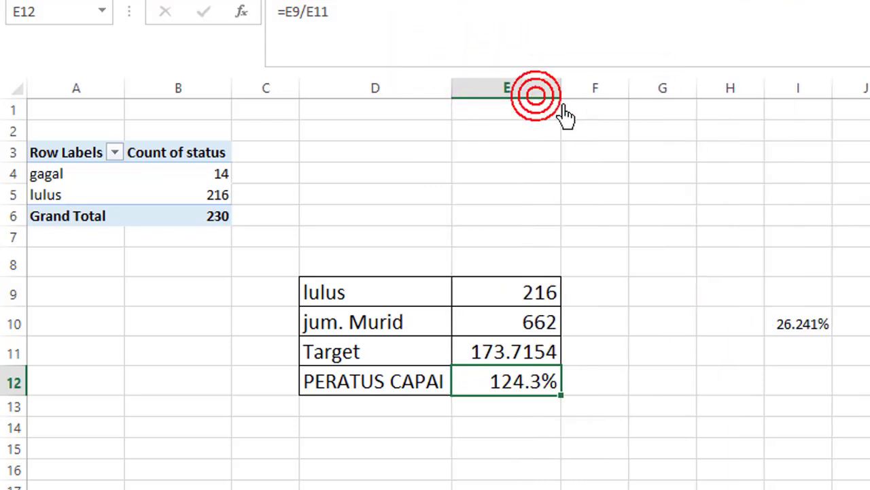
left_click(688, 318)
left_click(514, 385)
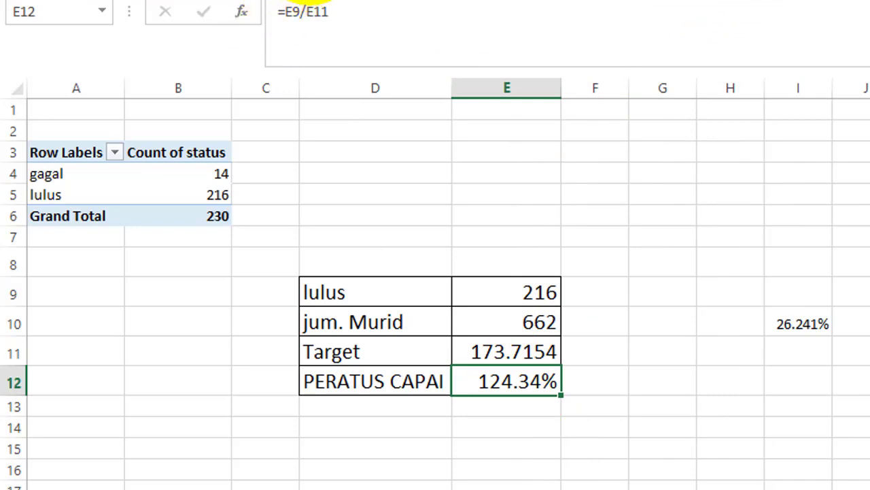
- Fill the PERATUS CAPAI row D12:E12 with yellow and center the contents of column E
left_click_drag(385, 386, 471, 383)
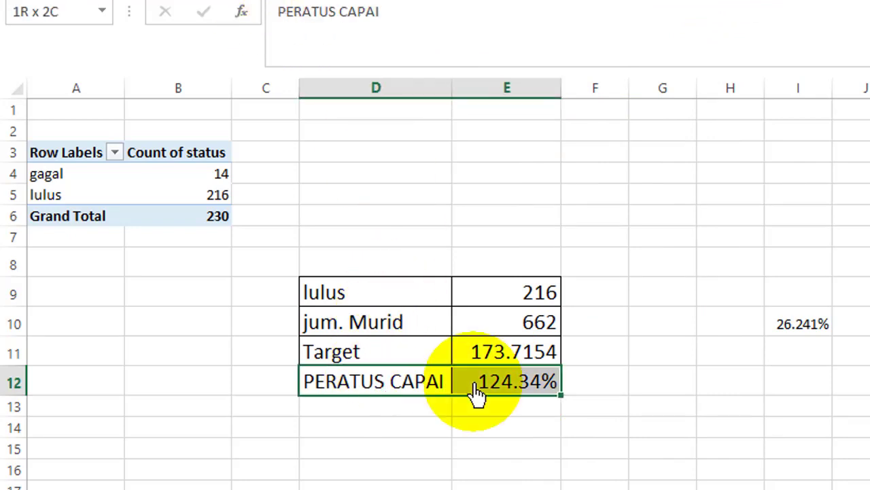
left_click(663, 381)
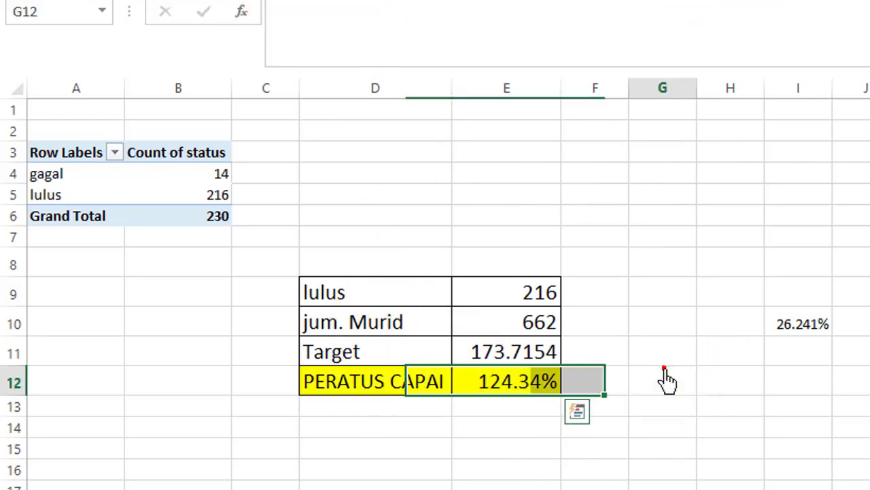
left_click(506, 87)
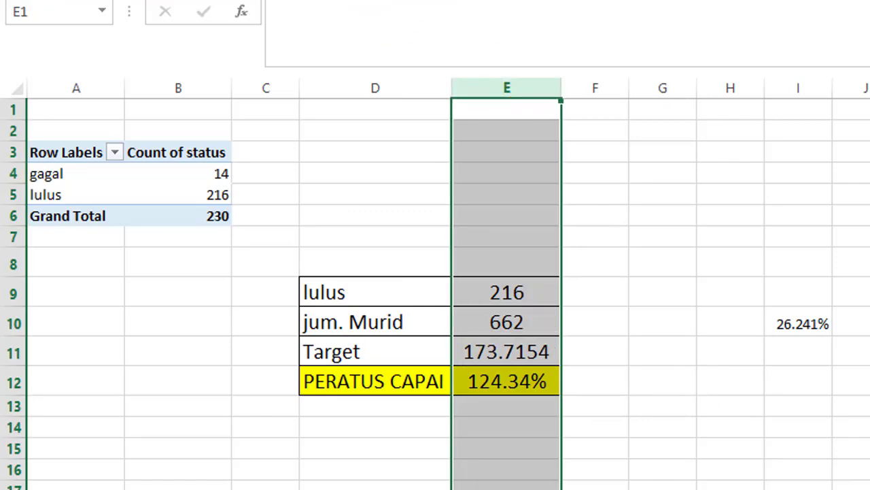
left_click(656, 318)
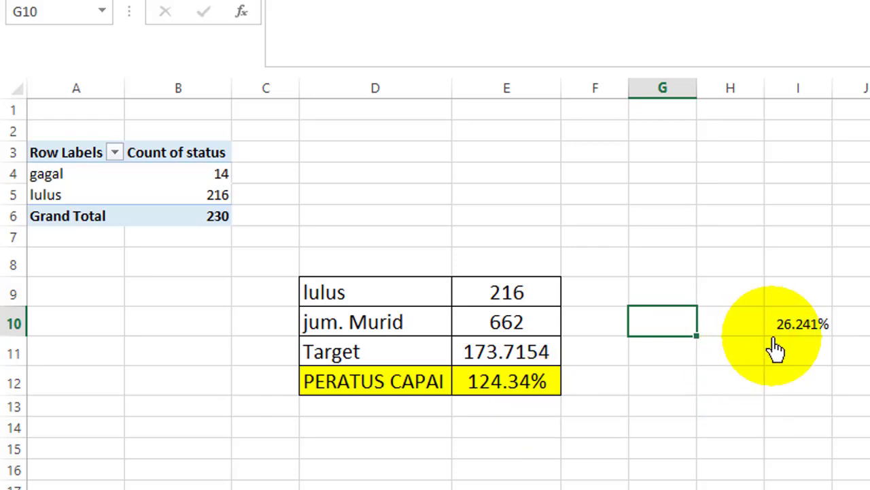
- Make the target rate in I10 bold with larger text and widen column I to fit it
left_click(801, 332)
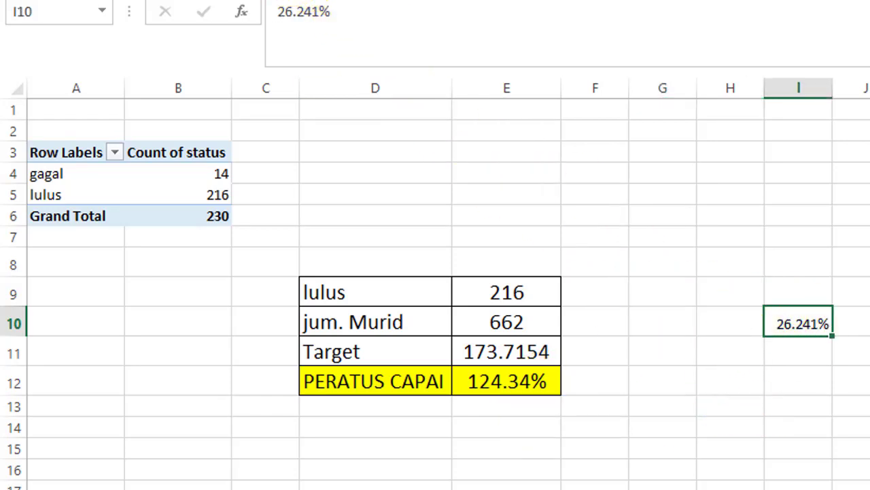
left_click_drag(832, 89, 846, 95)
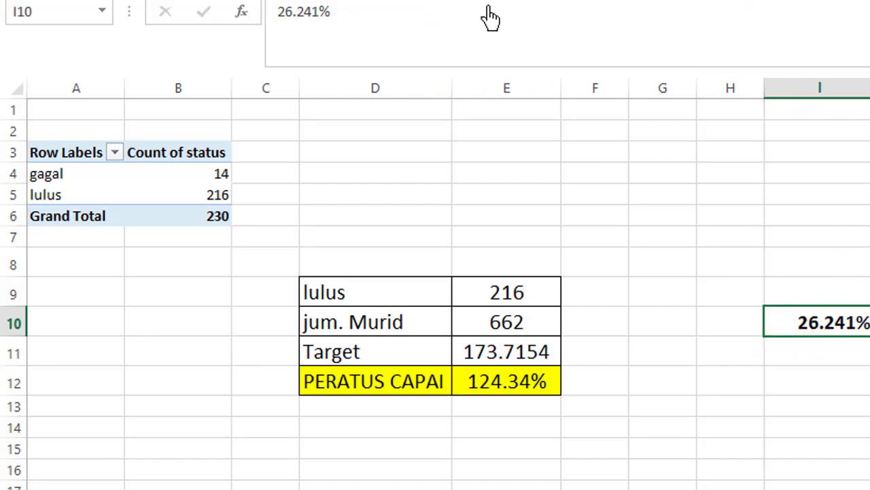
left_click(826, 353)
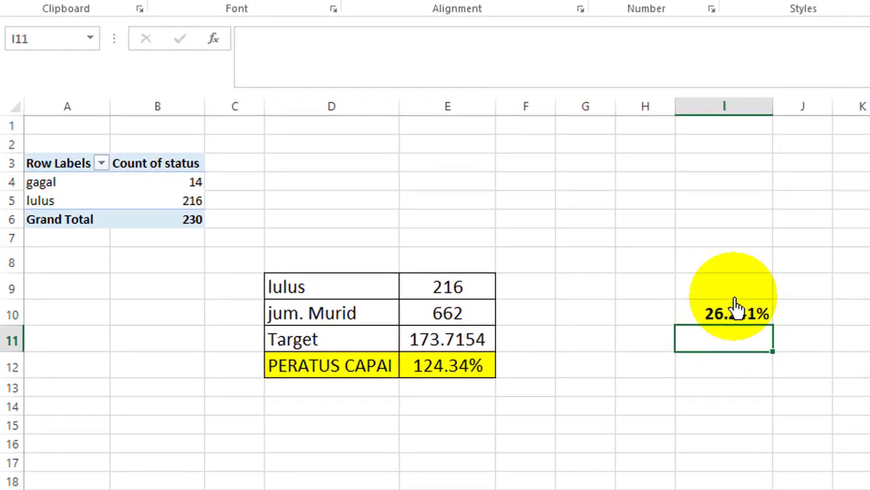